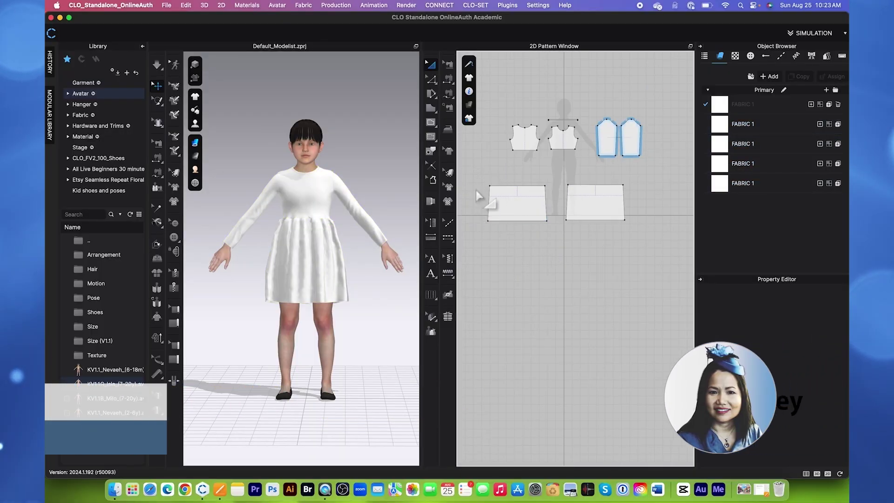
Step: Layer-clone both skirt panels as under layers and place the copies directly below the originals in the pattern layout
scroll(572, 188, down, 2)
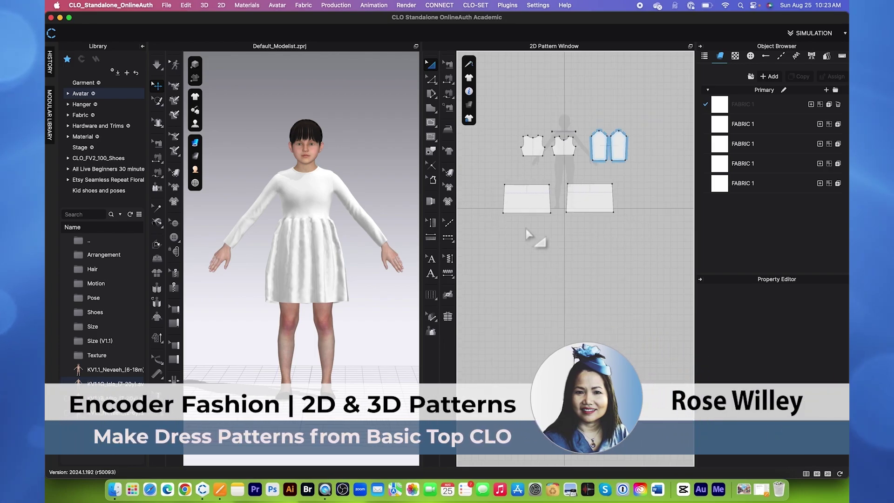
drag(489, 184, 650, 234)
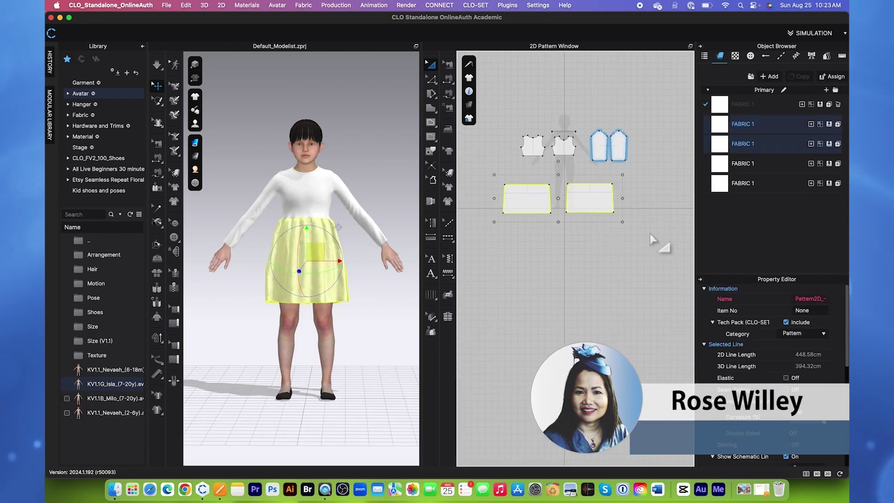
right_click(583, 206)
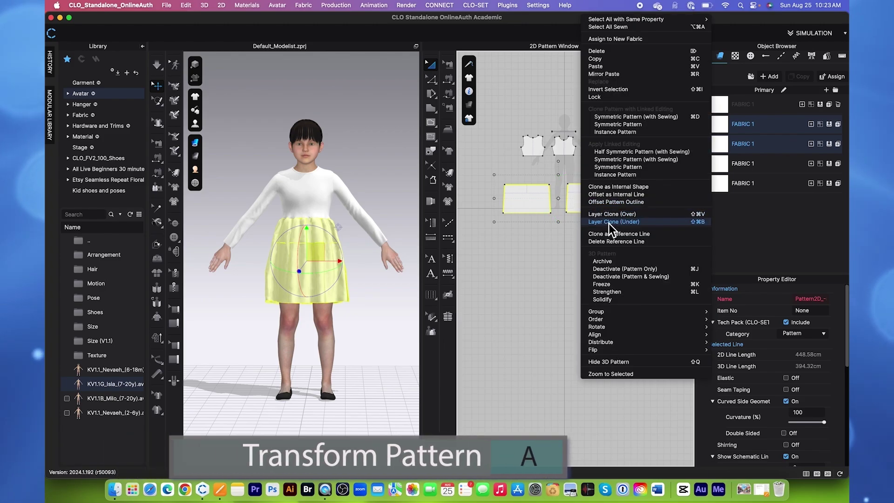
click(606, 224)
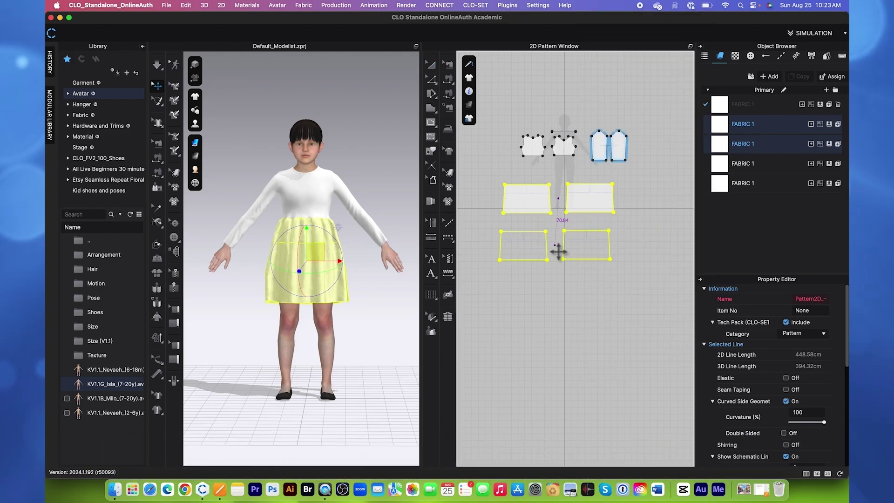
click(559, 282)
click(563, 308)
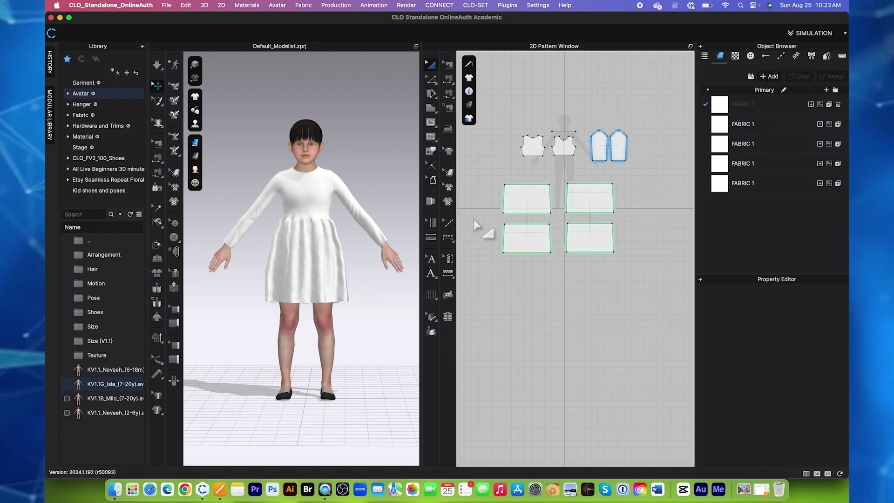
Step: Remove the linked editing from the two cloned skirt panels
mouse_move(474, 219)
mouse_down()
mouse_move(571, 273)
mouse_move(630, 293)
mouse_up()
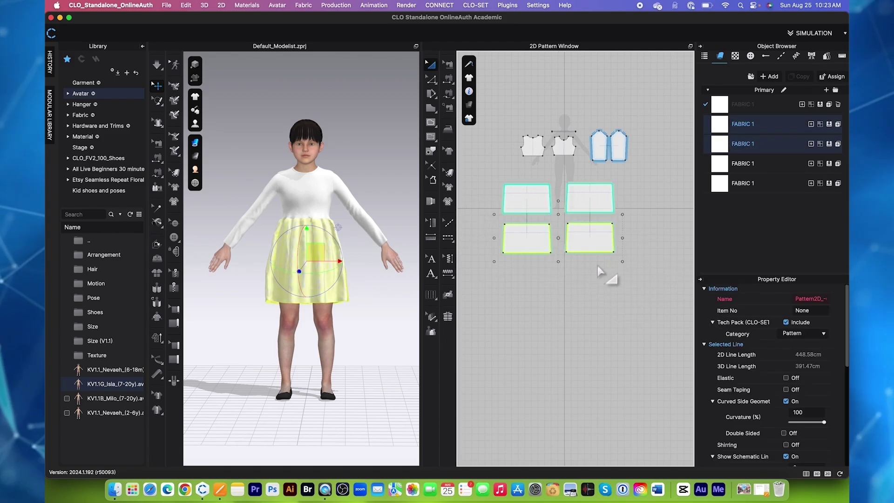
right_click(604, 248)
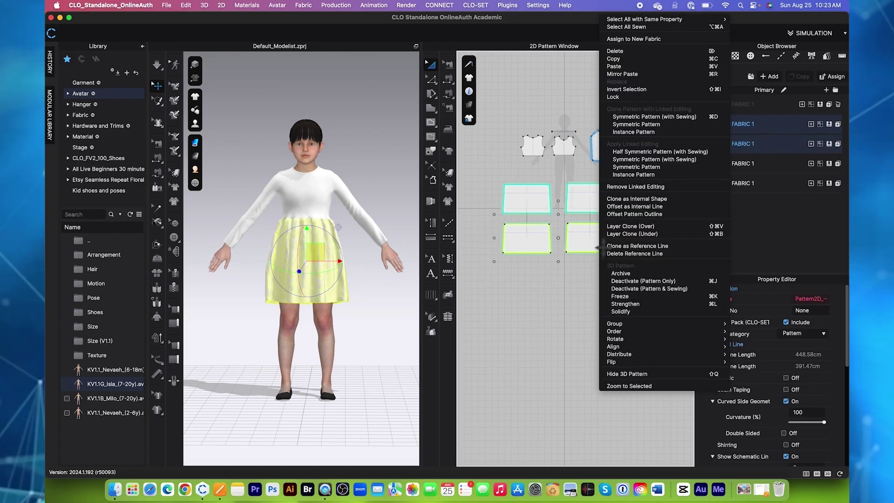
click(631, 189)
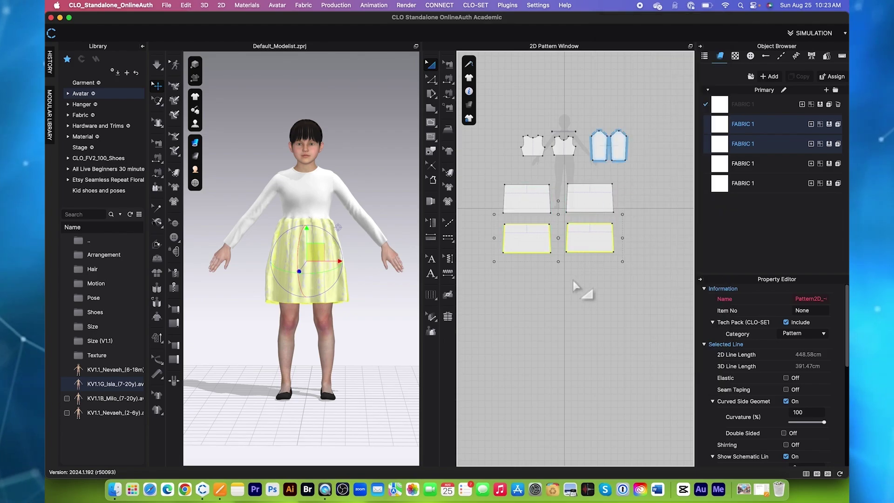
Step: Delete all the sewing lines on the two cloned skirt panels with the Edit Sewing tool
click(451, 67)
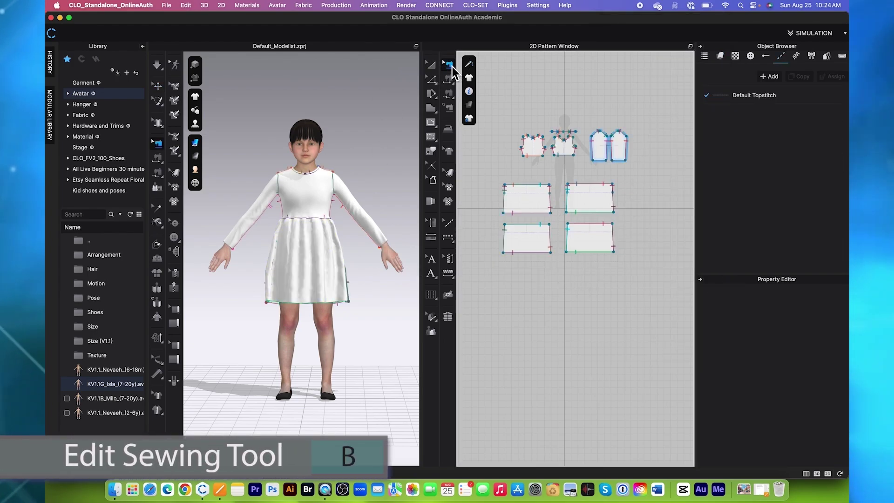
drag(482, 217, 634, 305)
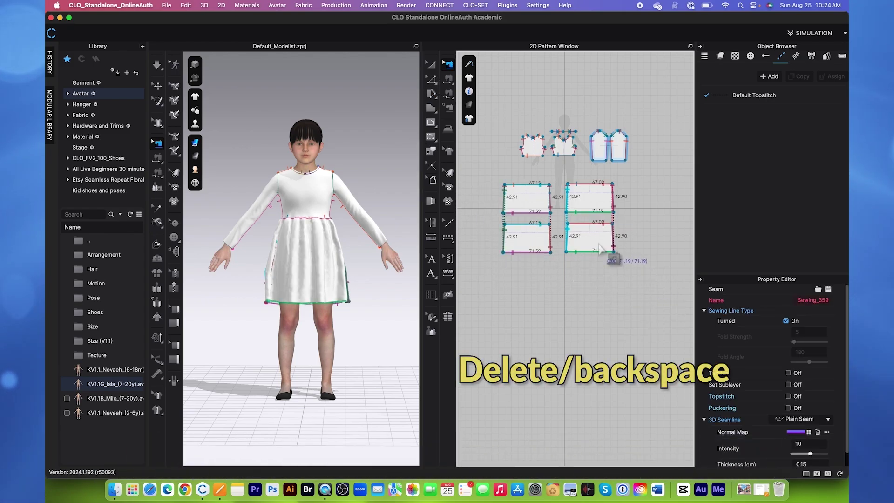
key(BackSpace)
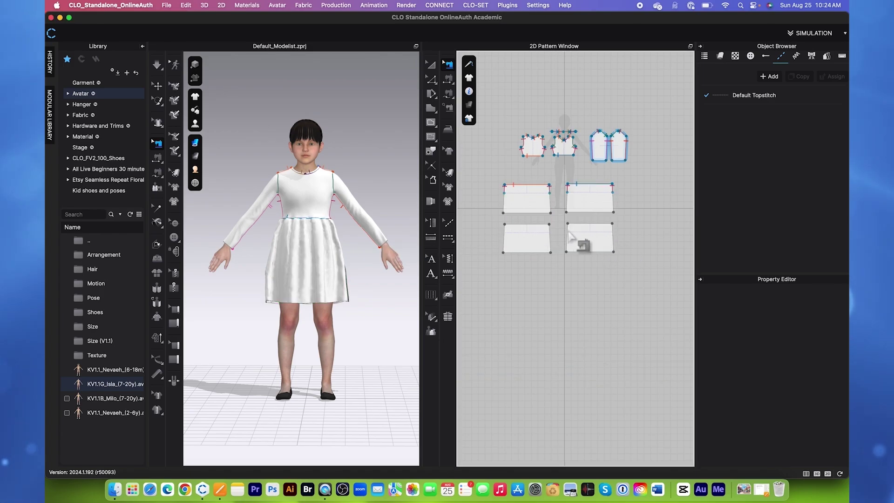
Step: Sew the waist edge of each cloned skirt panel to the waist edge of its original panel with Segment Sewing
key(n)
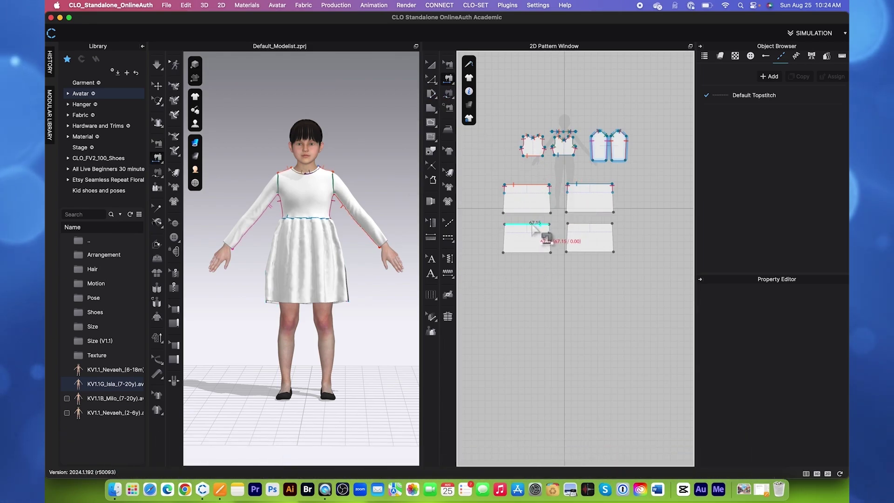
click(535, 185)
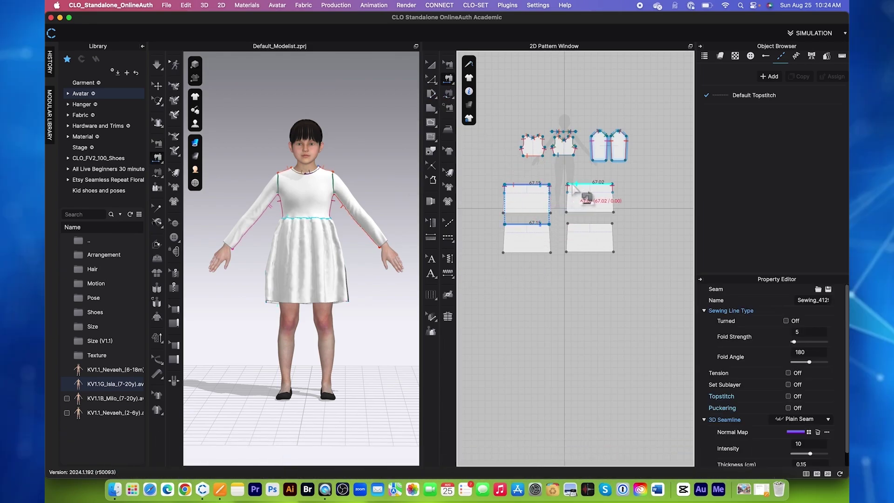
click(574, 185)
click(575, 225)
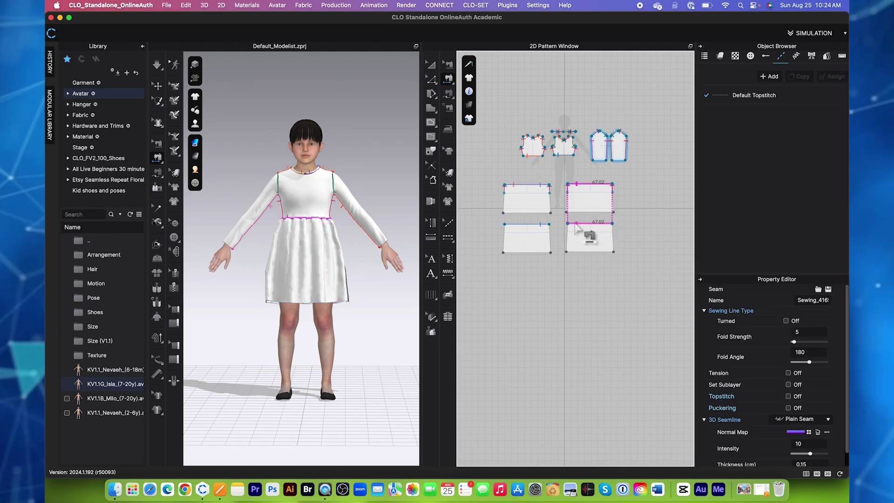
Step: Sew the two cloned skirt panels together along their inner and outer side edges
click(550, 236)
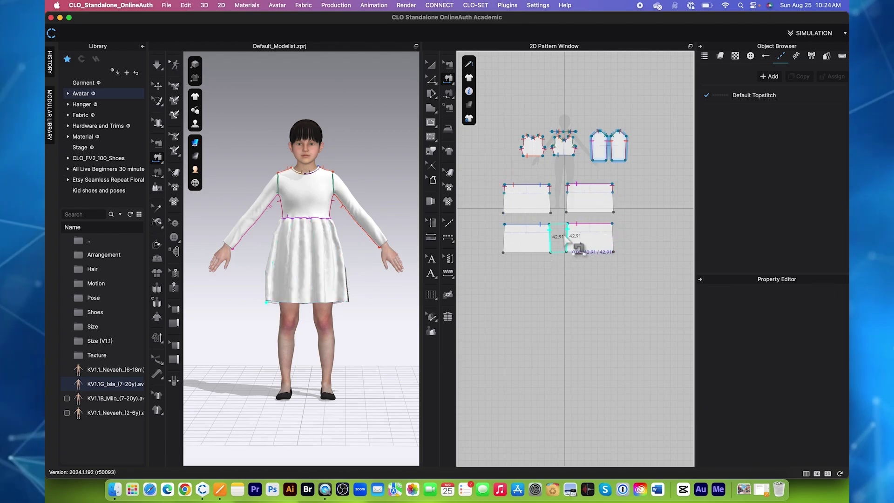
click(567, 237)
click(507, 240)
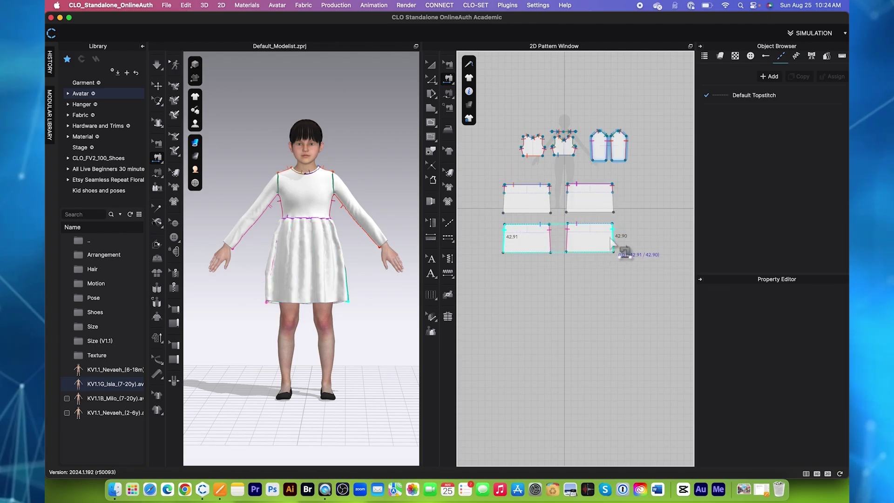
Step: Layer-clone the front and back bodice pieces as under layers and place the copies between the original bodices and the skirt panels
scroll(577, 144, up, 5)
scroll(527, 172, down, 4)
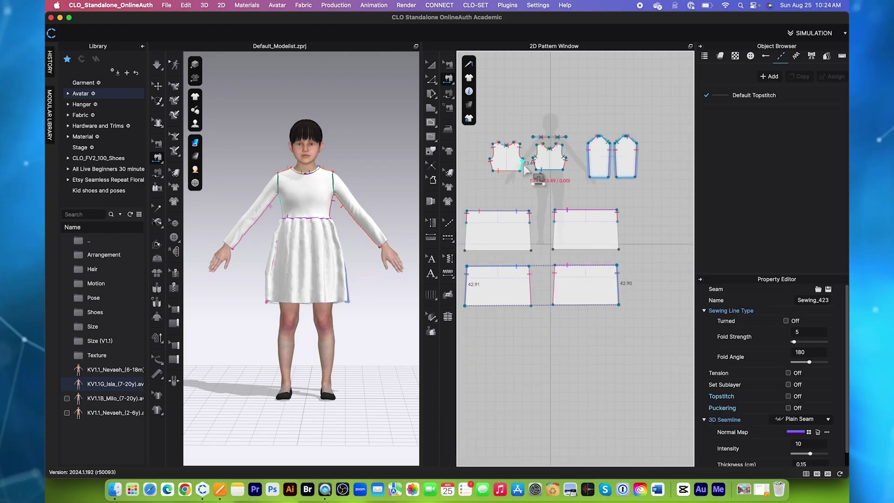
scroll(498, 156, up, 1)
key(a)
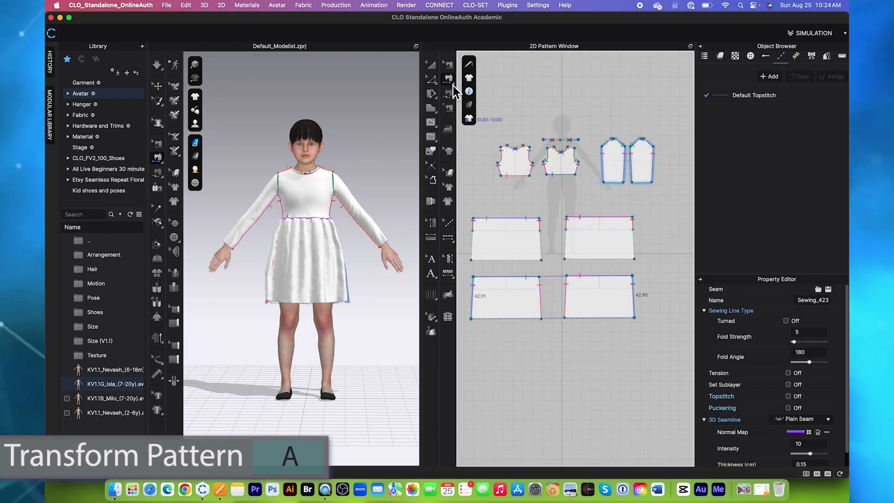
click(433, 66)
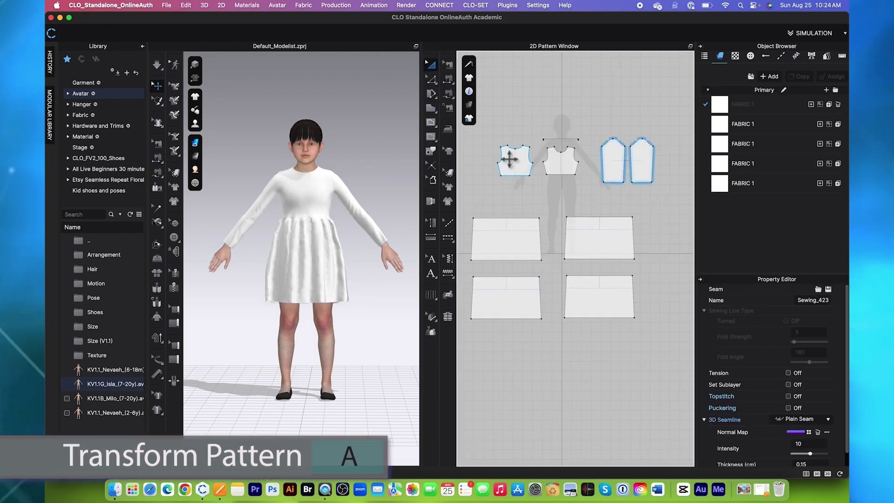
drag(486, 141, 584, 194)
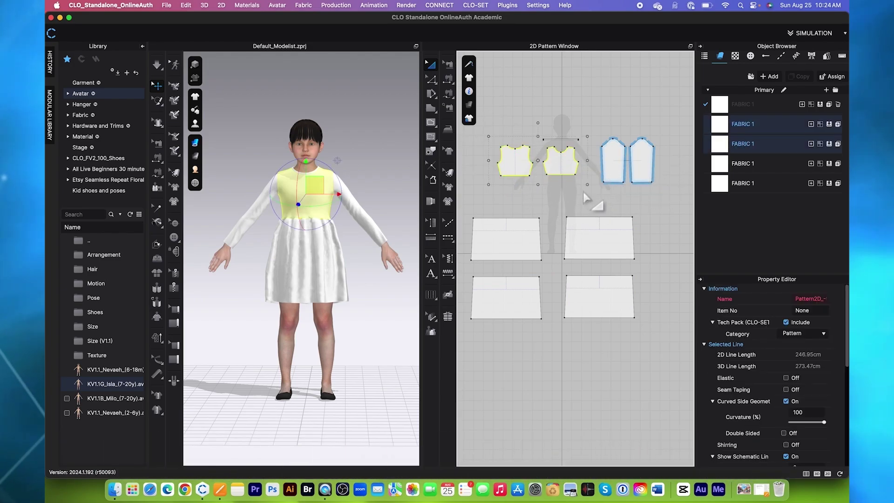
right_click(572, 174)
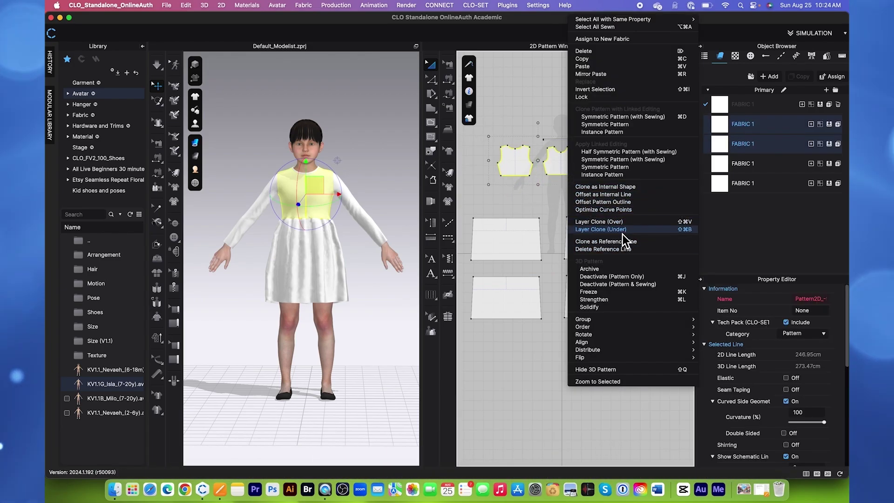
click(583, 226)
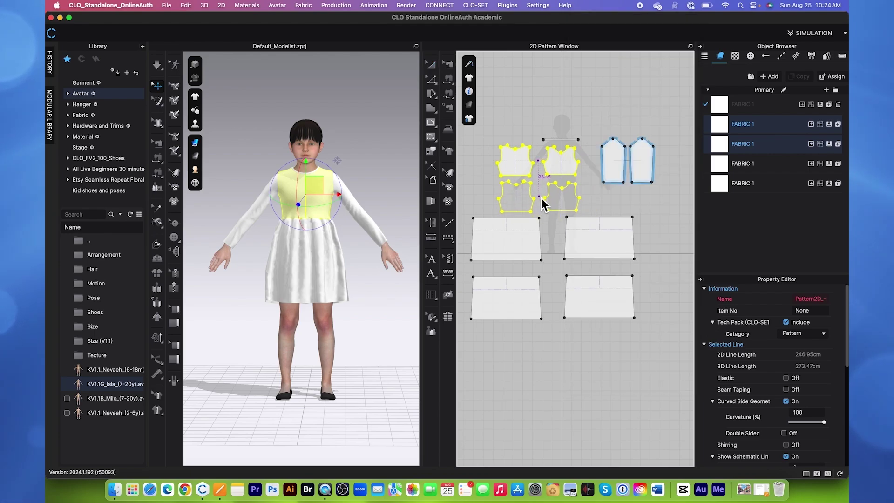
click(540, 196)
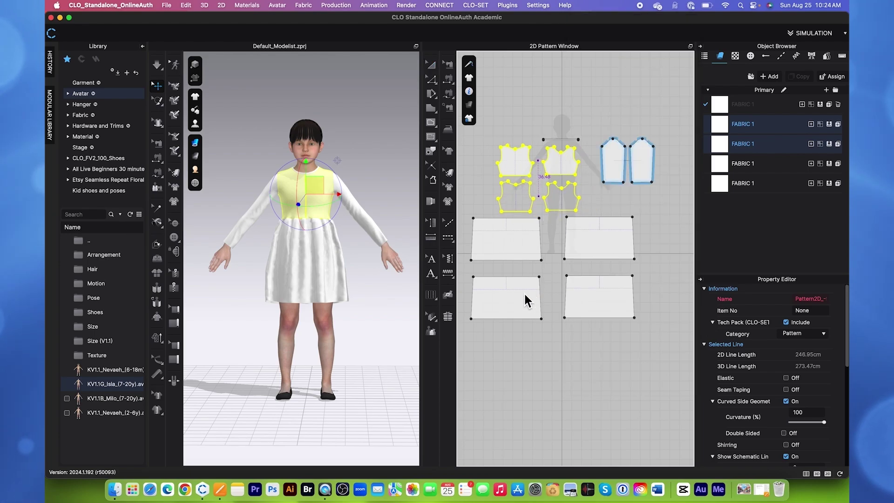
Step: Remove the linked editing from the two cloned bodice pieces
click(476, 180)
drag(479, 180, 572, 201)
right_click(569, 204)
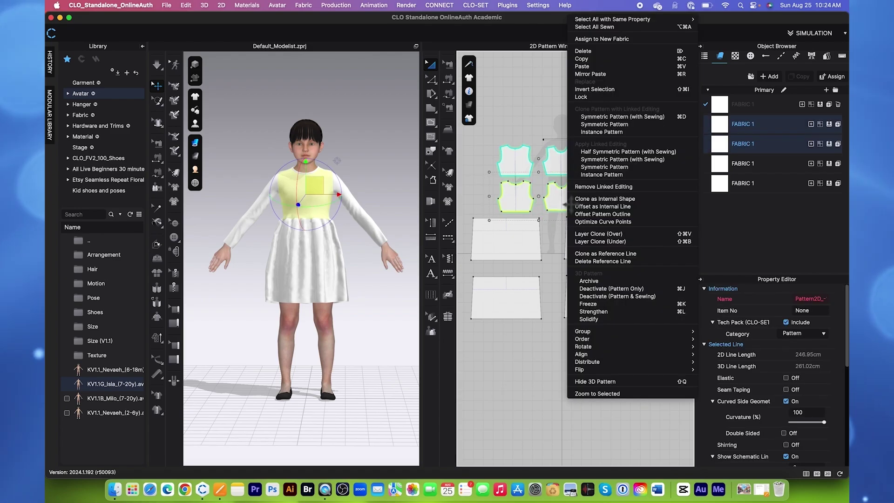
click(596, 187)
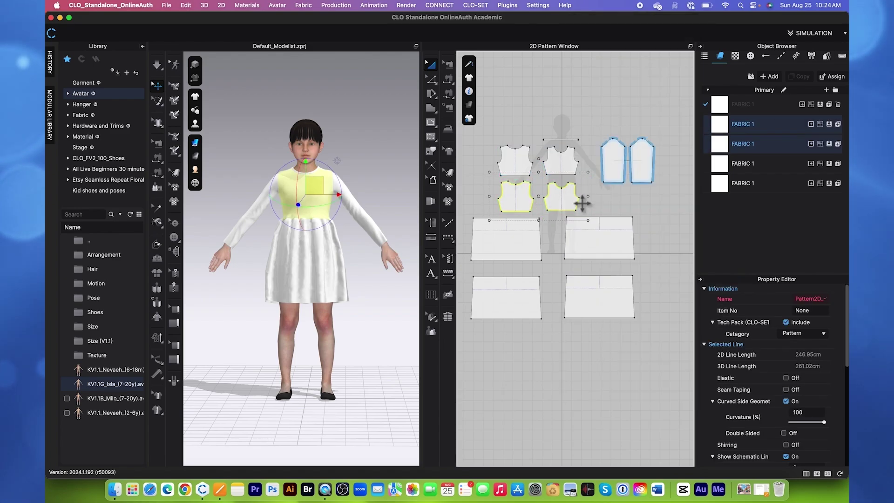
Step: Delete all the sewing lines on the two cloned bodice pieces with the Edit Sewing tool
click(448, 64)
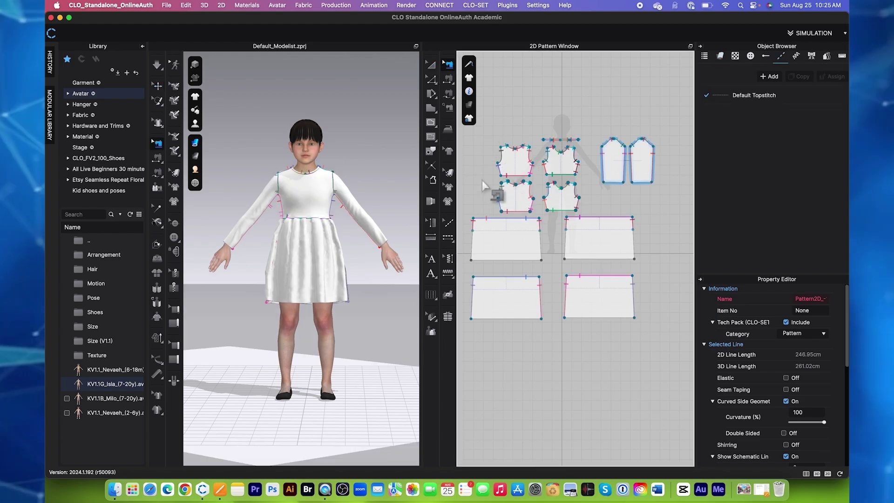
drag(482, 181, 577, 212)
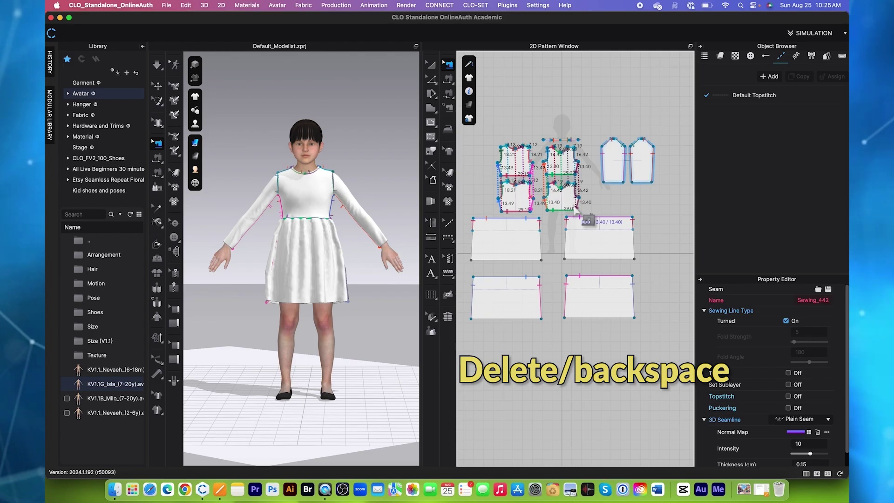
key(Delete)
Step: Sew the waist edge of each cloned bodice piece to the waist edge of its original bodice with Segment Sewing
scroll(535, 215, up, 2)
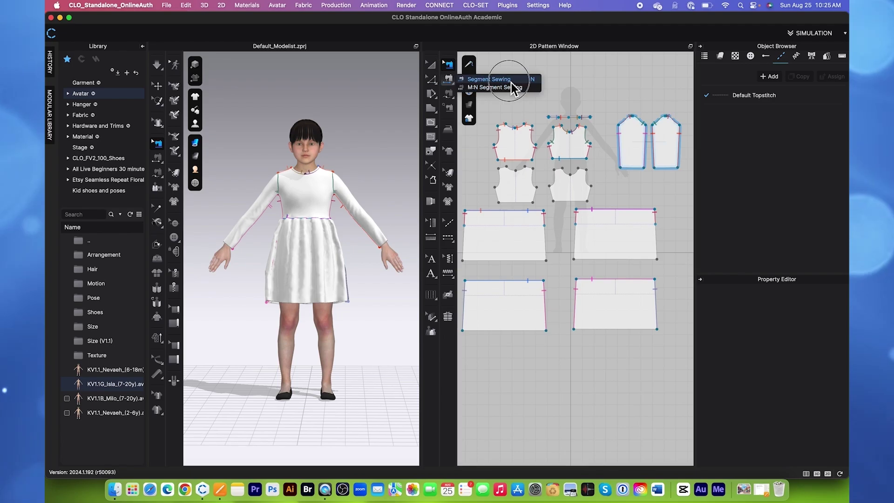
click(501, 87)
click(525, 203)
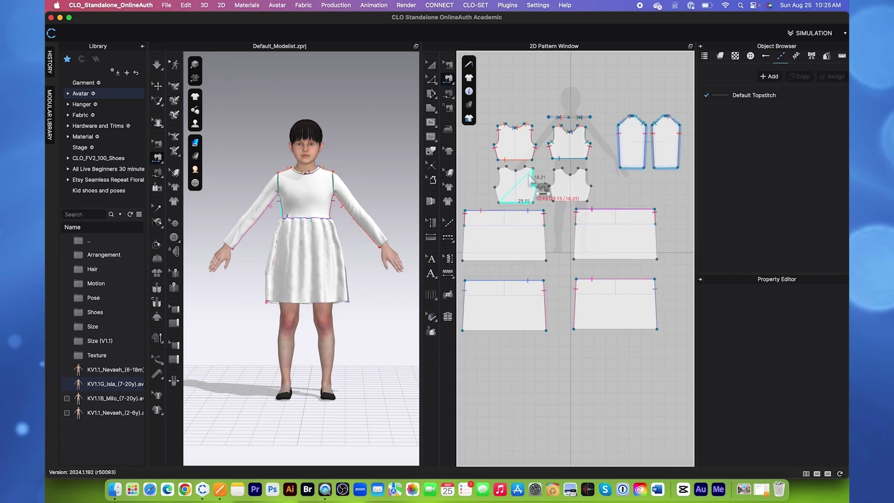
click(526, 160)
click(577, 202)
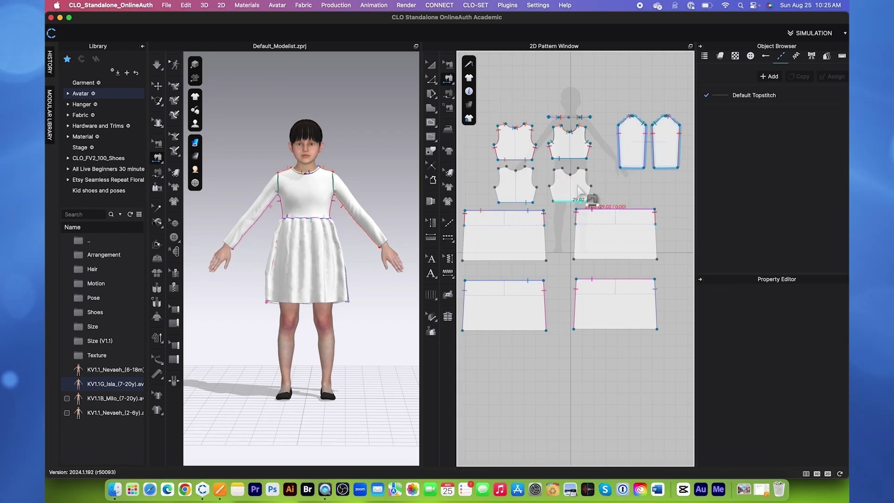
click(582, 160)
key(Return)
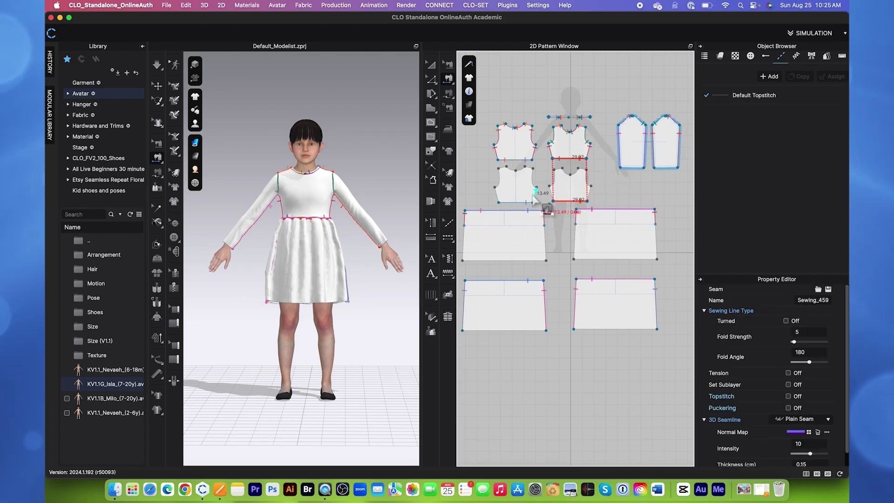
Step: Sew the two cloned bodice pieces together along both side seams below the armholes, and return to the Transform Pattern tool
click(536, 196)
click(552, 198)
click(499, 195)
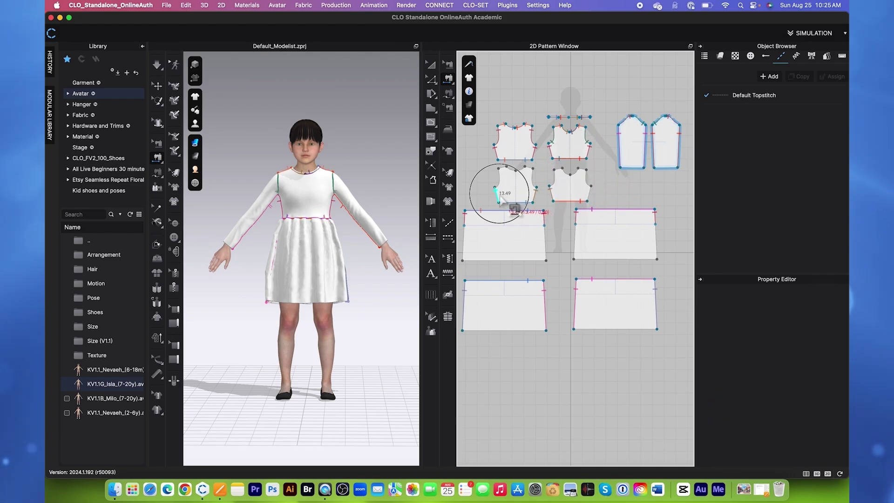
click(588, 195)
scroll(606, 191, down, 2)
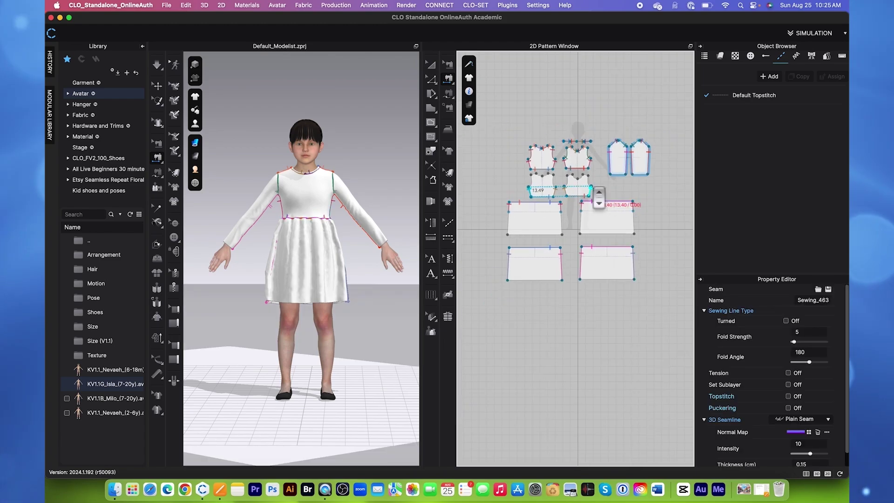
click(431, 64)
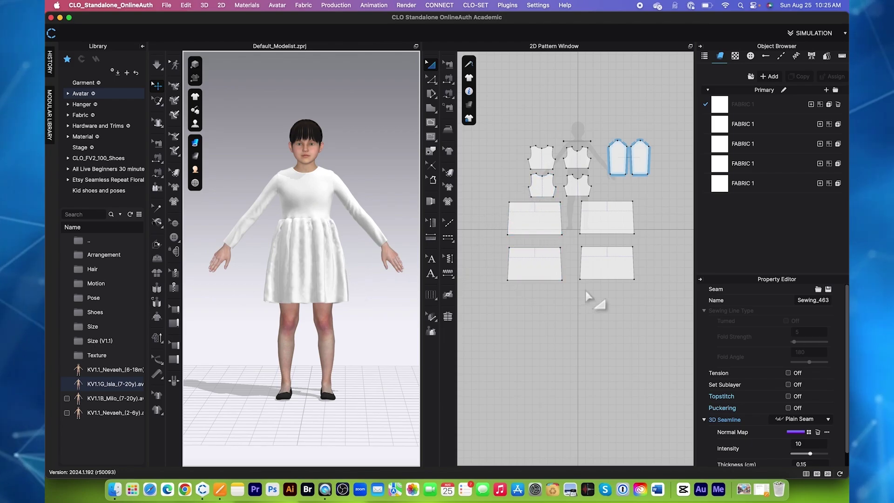
scroll(509, 311, down, 2)
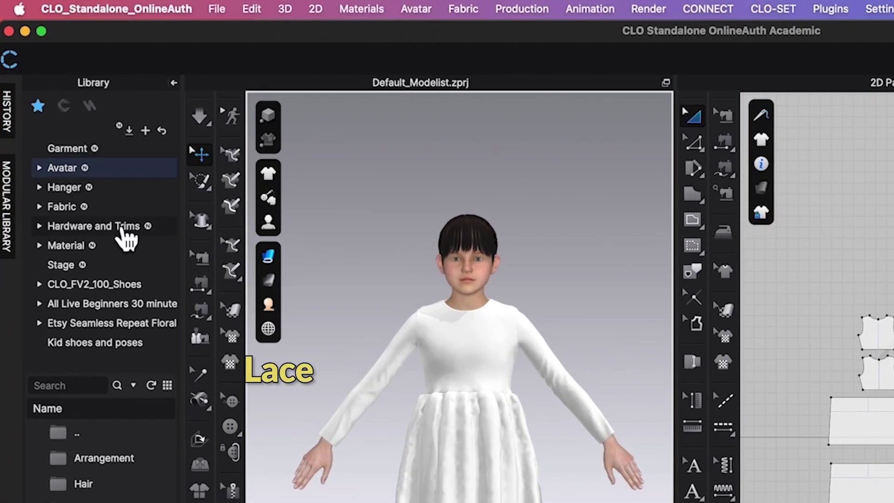
Step: Search the fabric library for "lace" and apply V2_Cut_Sew_Knit_Lace_2 to the outer front bodice piece
click(121, 214)
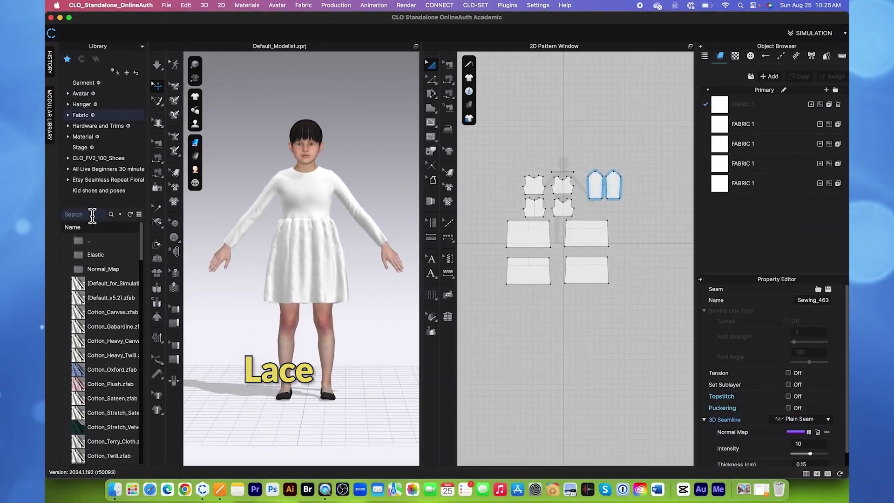
text(lace)
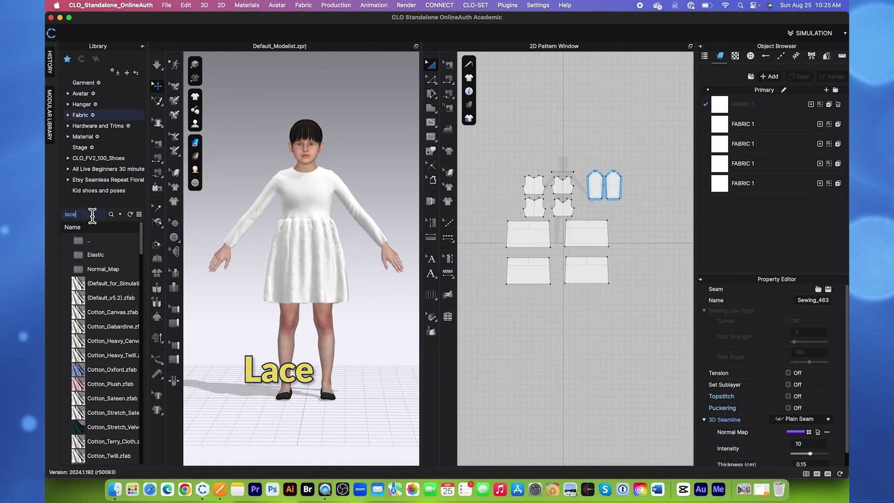
key(Return)
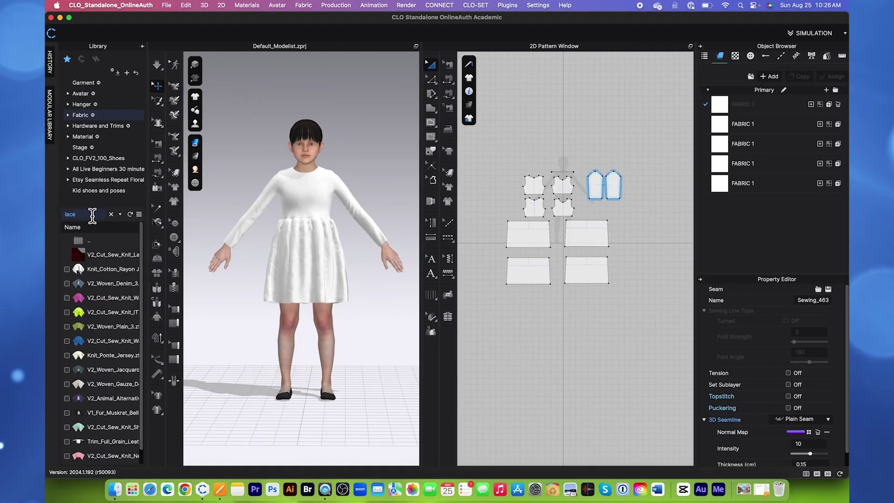
mouse_move(85, 258)
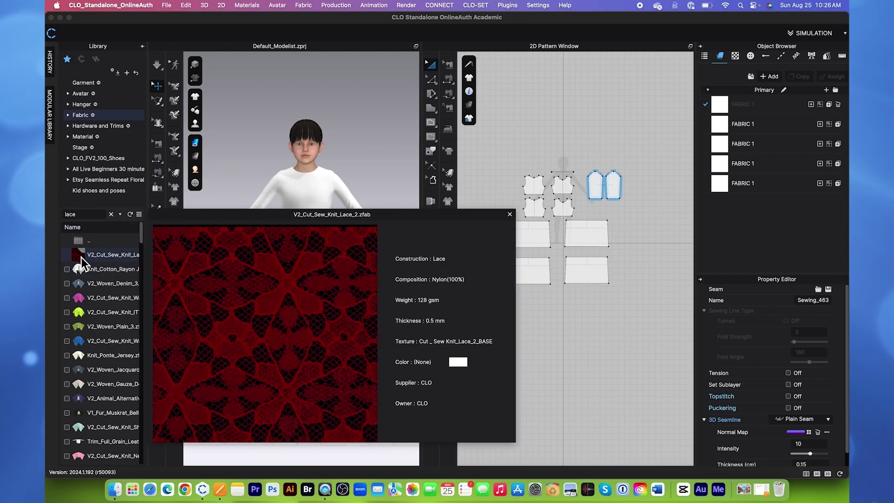
drag(82, 258, 317, 199)
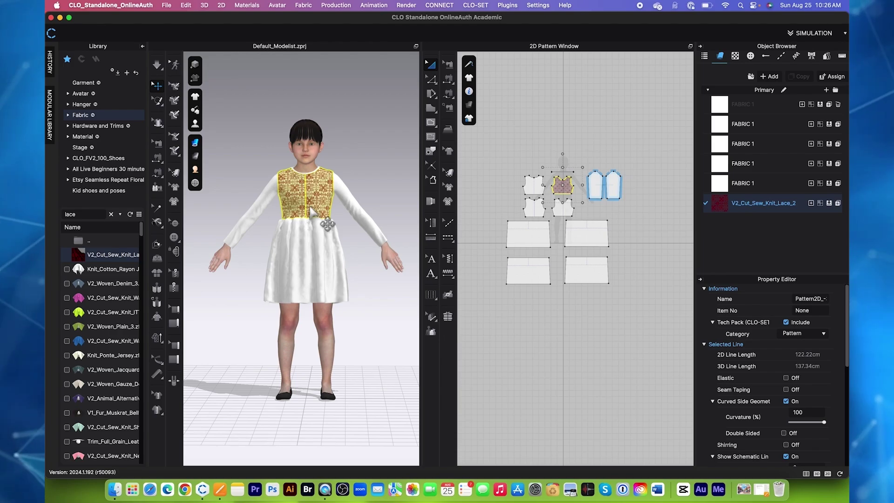
Step: Assign the V2_Cut_Sew_Knit_Lace_2 fabric to both outer bodice pieces and both outer skirt pieces
click(495, 225)
drag(490, 151, 578, 197)
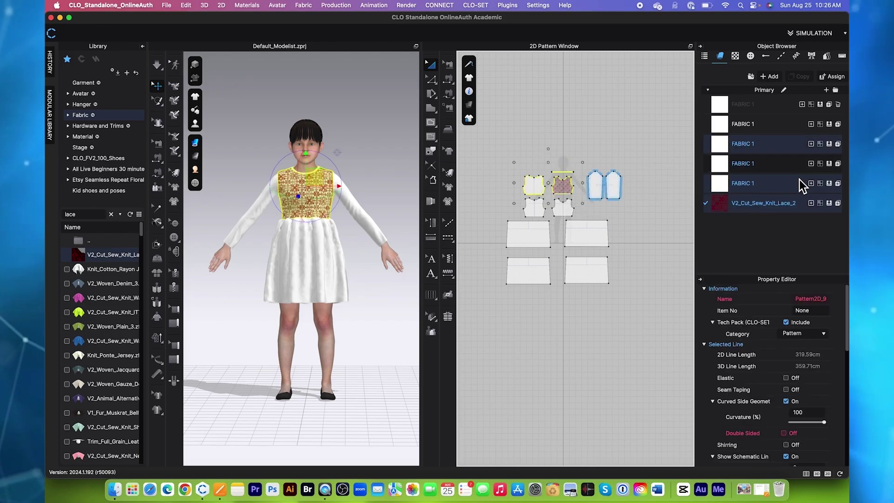
click(830, 204)
scroll(557, 145, up, 2)
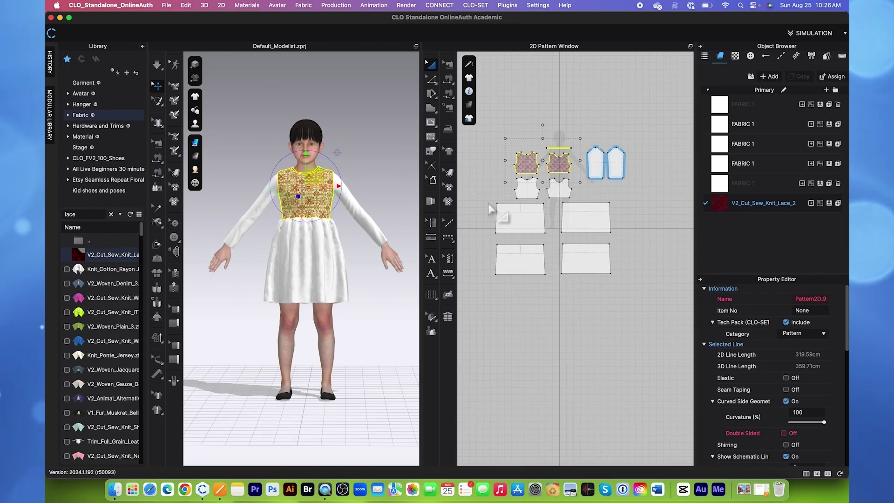
drag(488, 205, 638, 246)
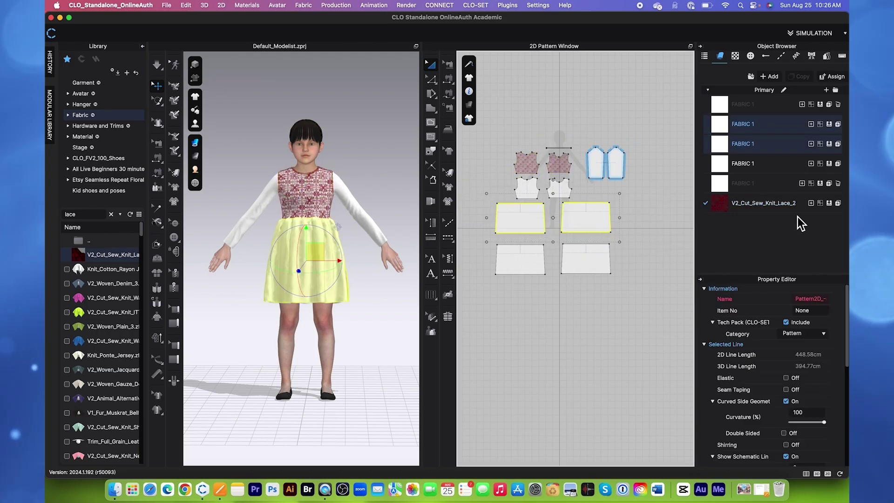
click(829, 203)
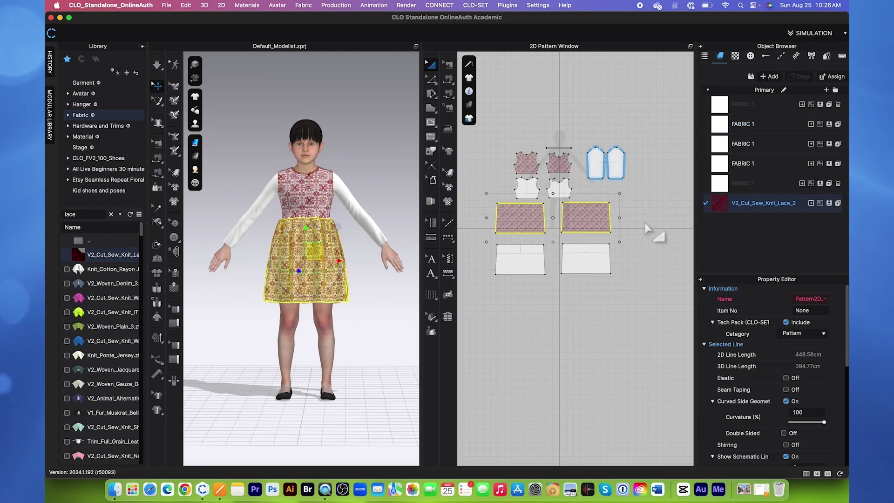
click(659, 234)
Step: Extend the side-seam sewing lines of the two lace skirt pieces down to the hem on both sides with the Edit Sewing tool
scroll(393, 349, up, 5)
right_drag(393, 349, 375, 352)
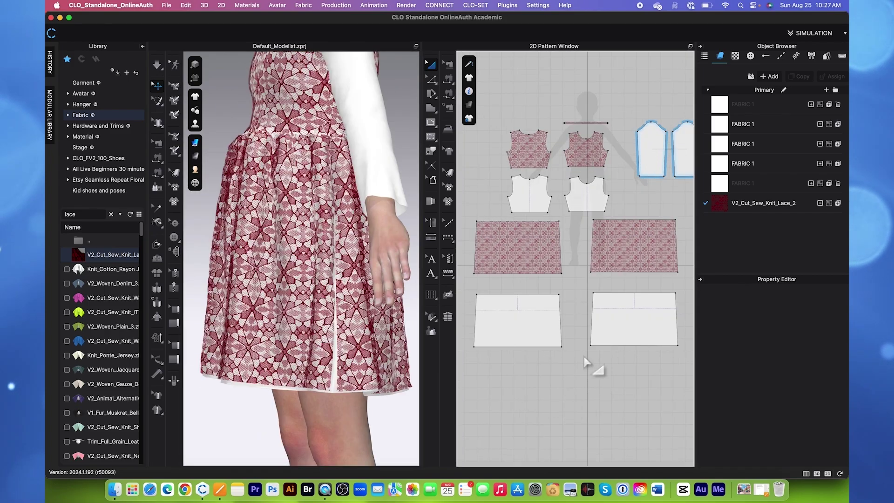
scroll(359, 343, up, 3)
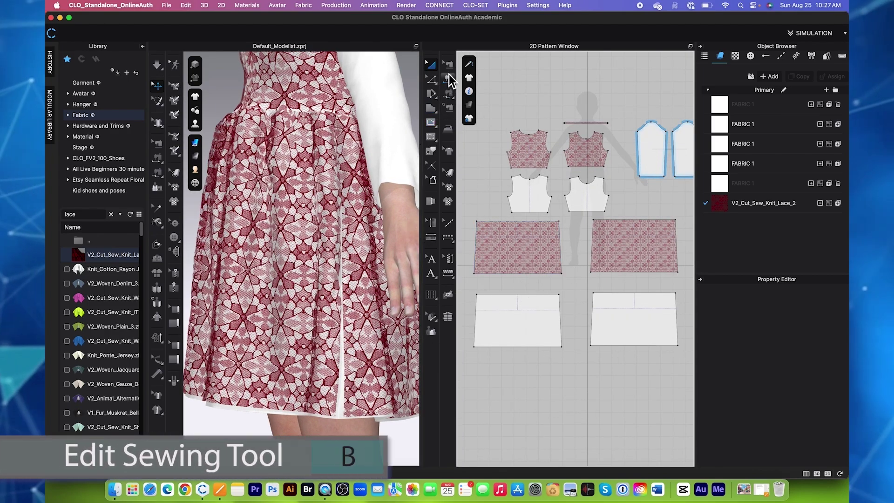
key(b)
click(559, 231)
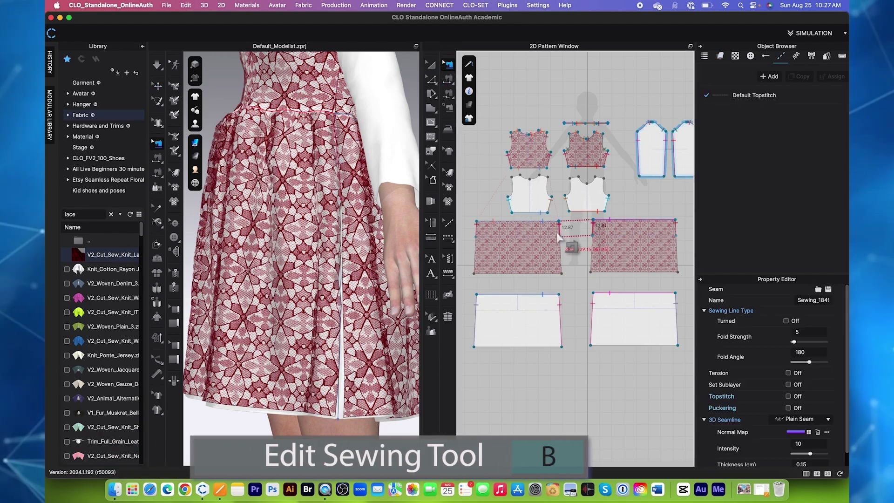
drag(560, 237, 582, 272)
click(676, 237)
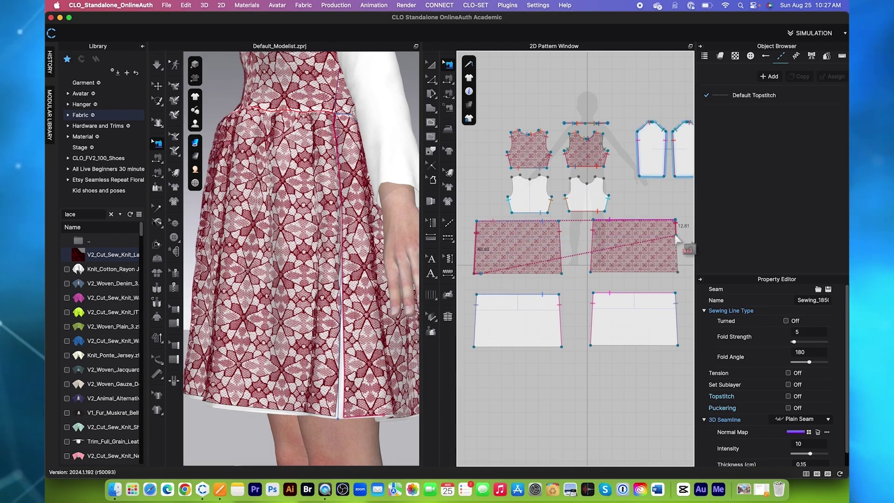
scroll(477, 280, up, 5)
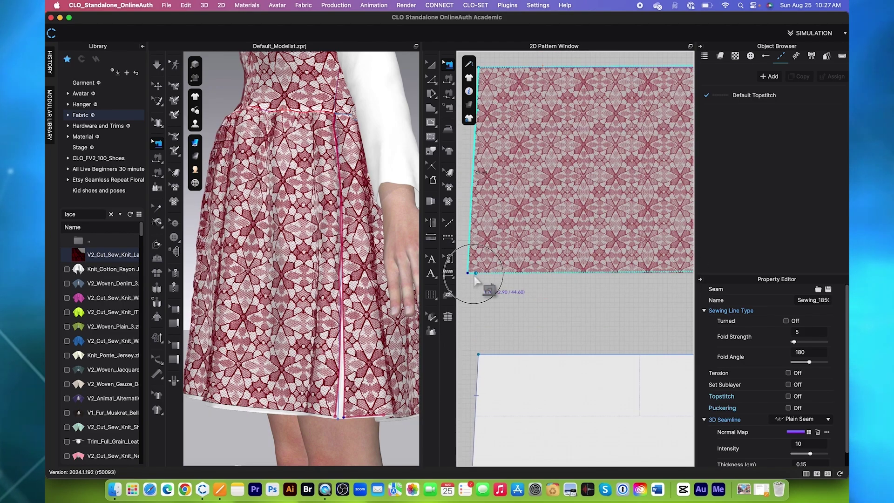
scroll(523, 201, down, 6)
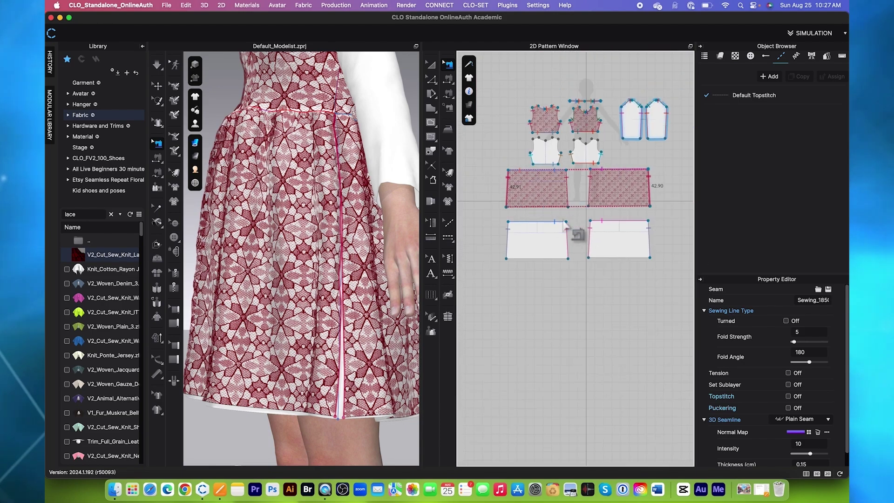
Step: Simulate the garment so the extended lace skirt side seams close, and inspect the drape from the front
click(157, 65)
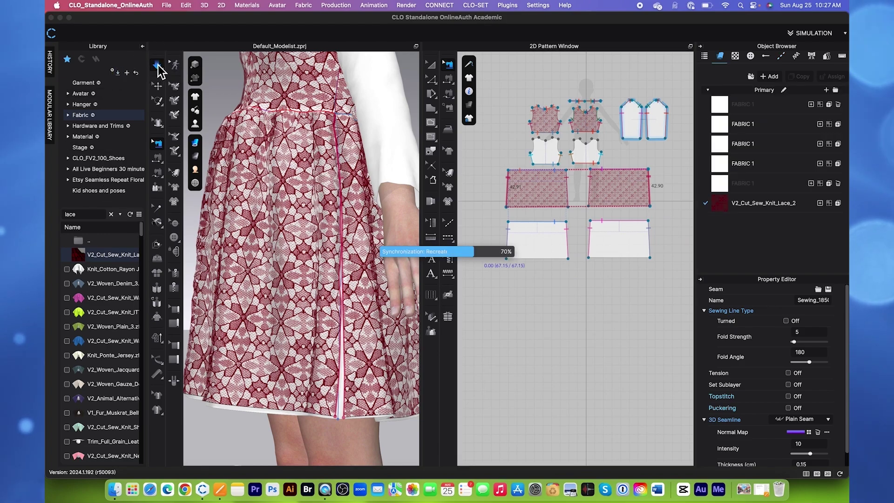
scroll(295, 214, down, 5)
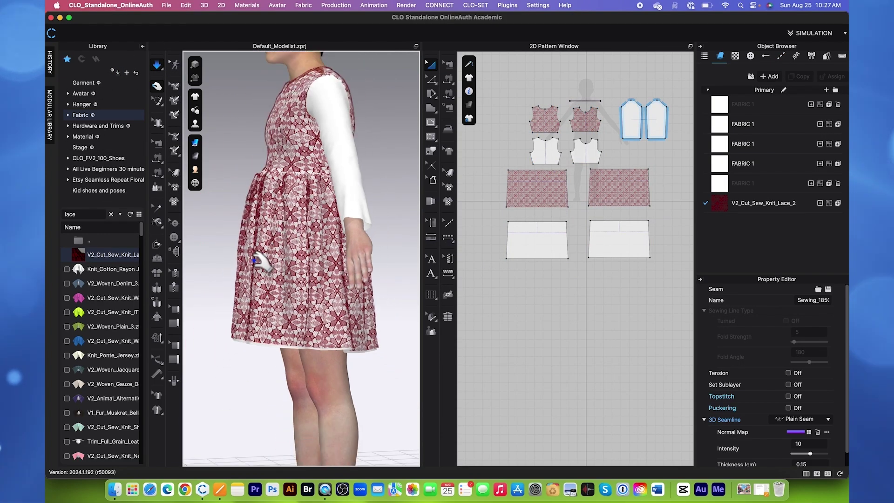
right_drag(254, 255, 292, 257)
scroll(289, 251, down, 3)
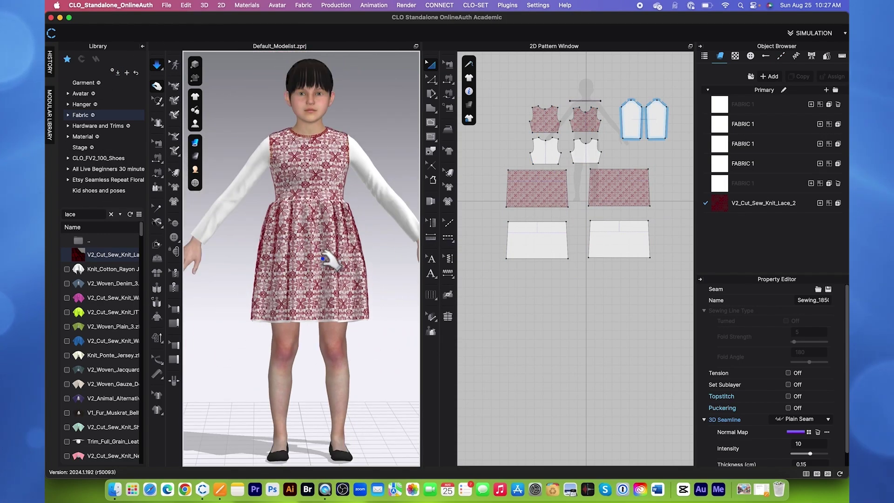
scroll(323, 258, down, 2)
scroll(569, 214, down, 3)
Step: Assign the V2_Cut_Sew_Knit_Lace_2 fabric to both sleeve pieces and clear the selection
scroll(622, 172, up, 4)
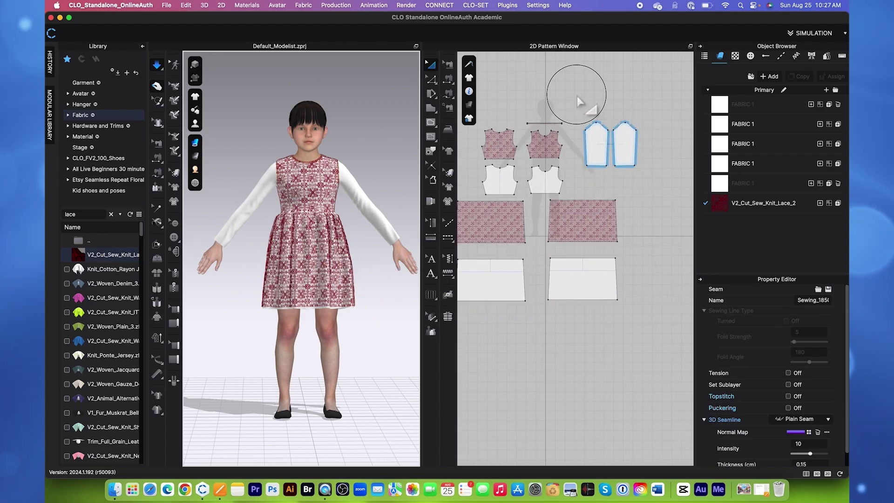
drag(578, 100, 638, 173)
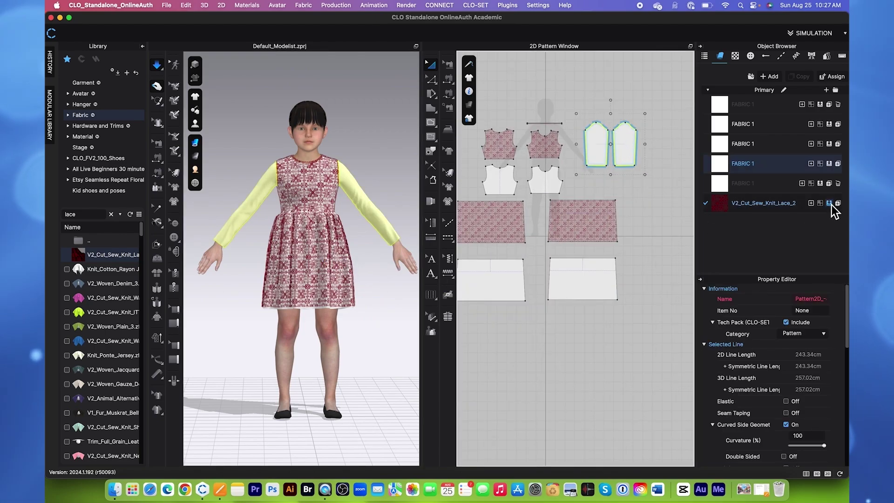
click(831, 204)
scroll(625, 209, up, 5)
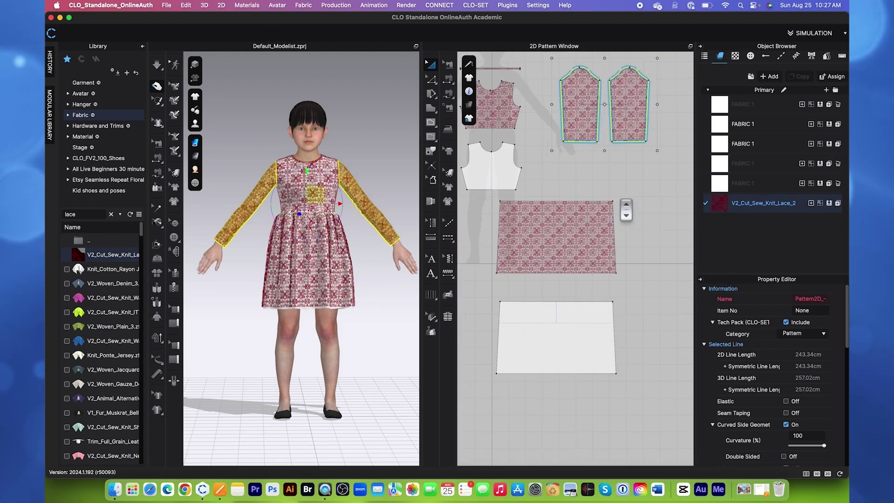
scroll(628, 205, down, 4)
scroll(365, 229, up, 3)
click(391, 124)
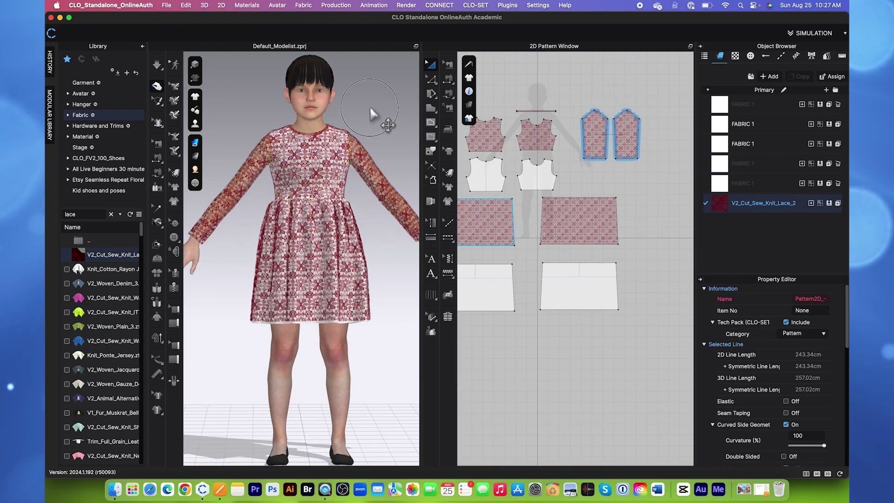
scroll(333, 199, down, 4)
right_drag(366, 339, 368, 334)
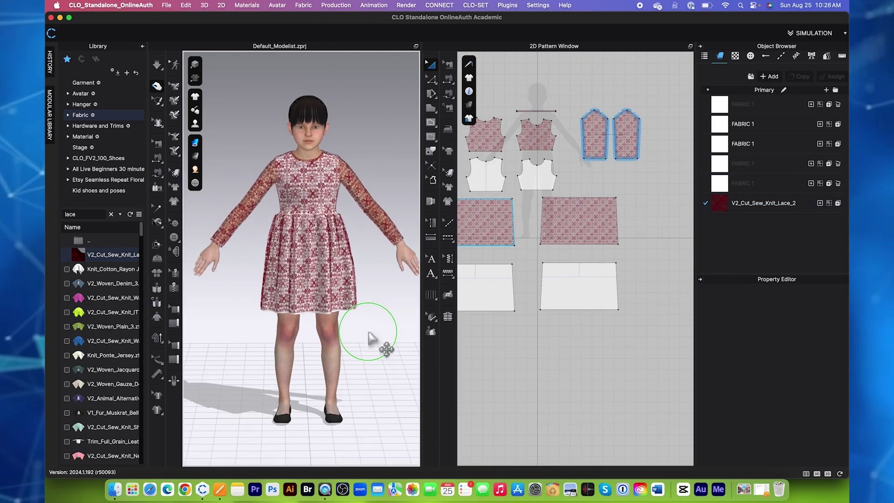
scroll(543, 264, down, 3)
Step: Shorten the two white under-layer skirt pieces by retracting their hem edges 5 cm with Offset Pattern Outline
scroll(498, 318, up, 4)
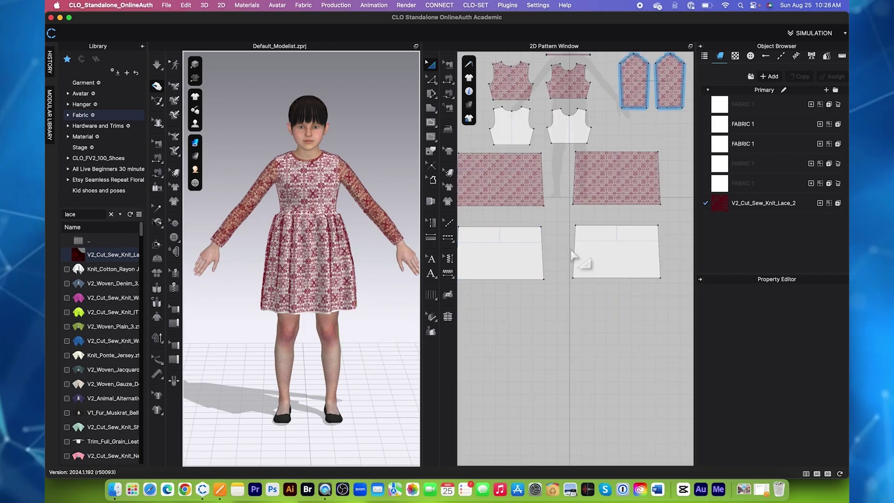
scroll(512, 275, down, 2)
click(519, 269)
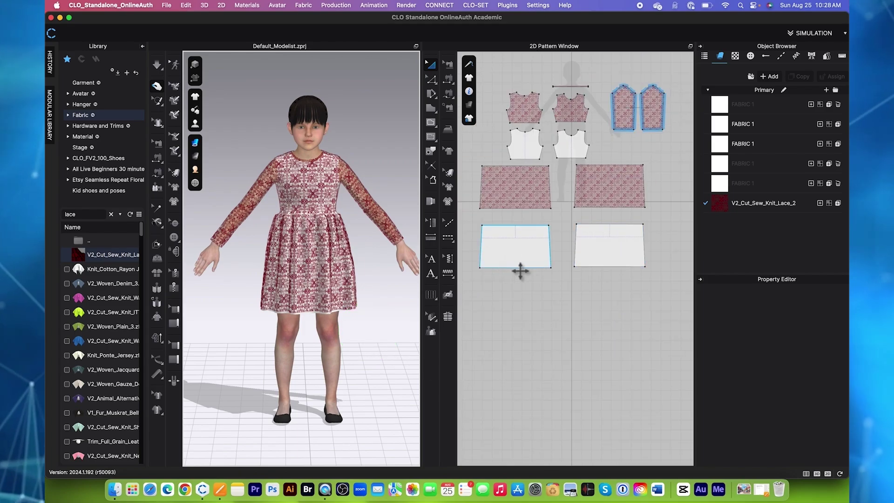
scroll(520, 272, up, 2)
scroll(522, 275, down, 3)
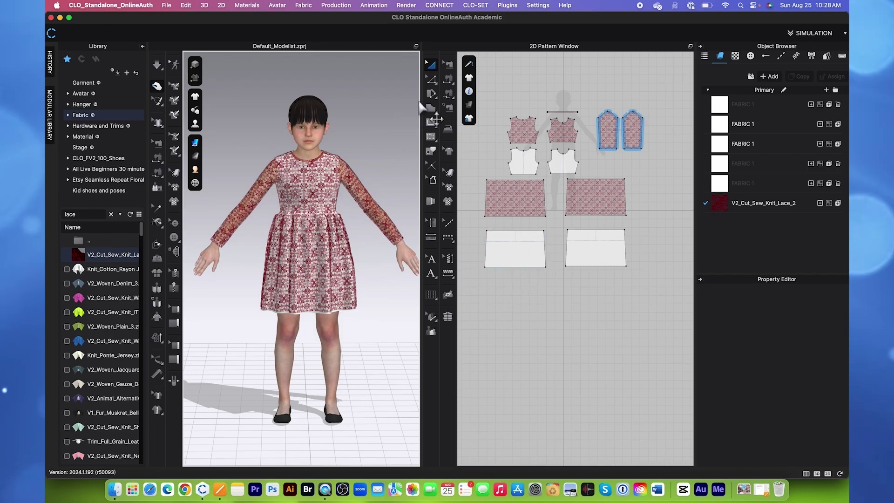
click(431, 80)
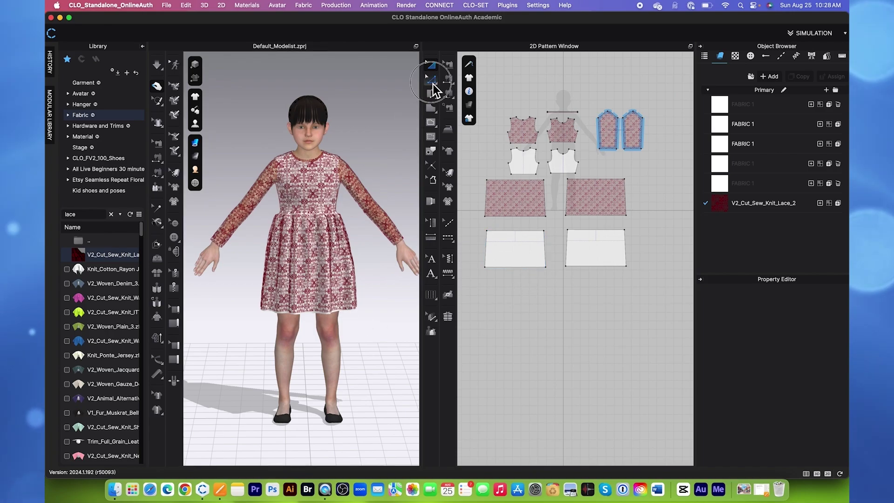
click(507, 272)
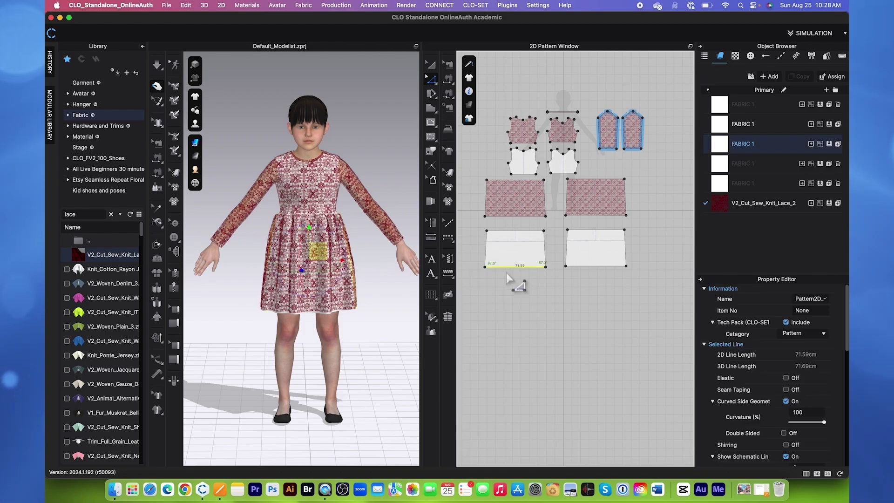
shift+click(593, 267)
right_click(595, 274)
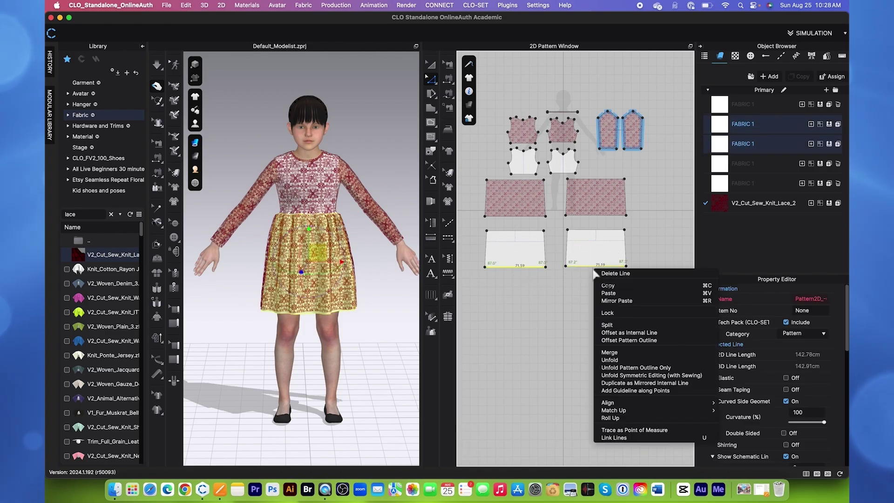
click(632, 350)
drag(489, 132, 400, 131)
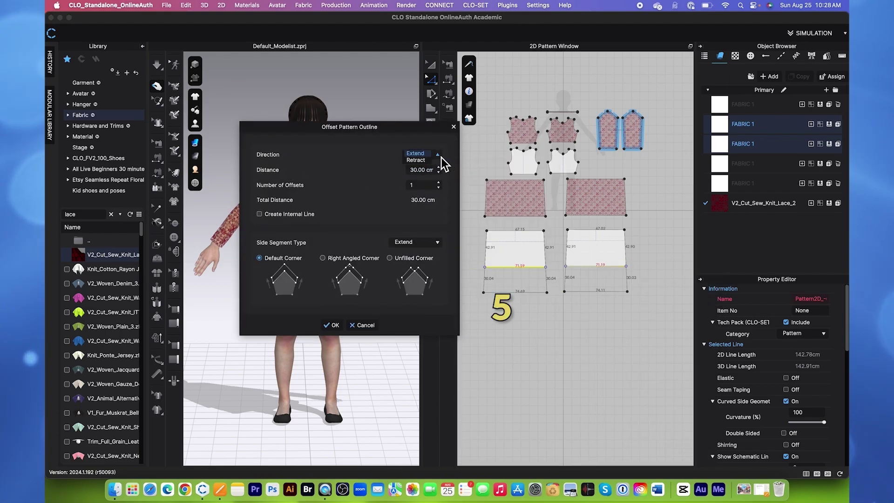
click(419, 161)
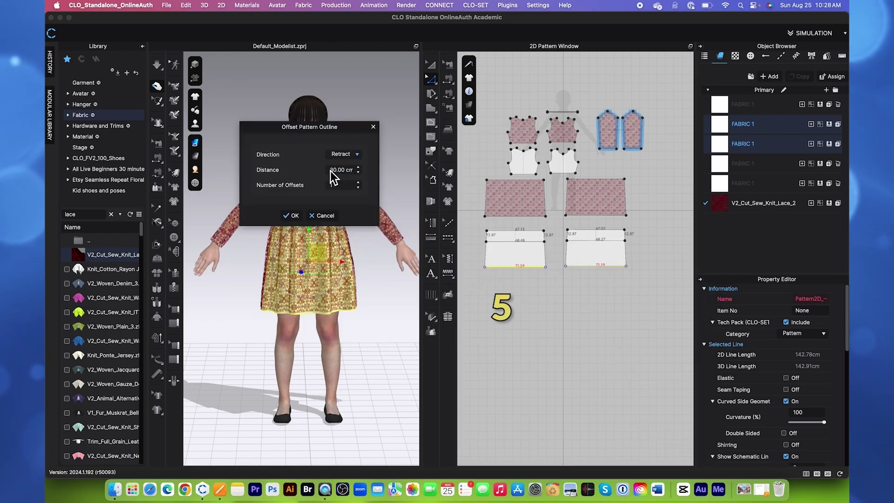
drag(330, 172, 355, 173)
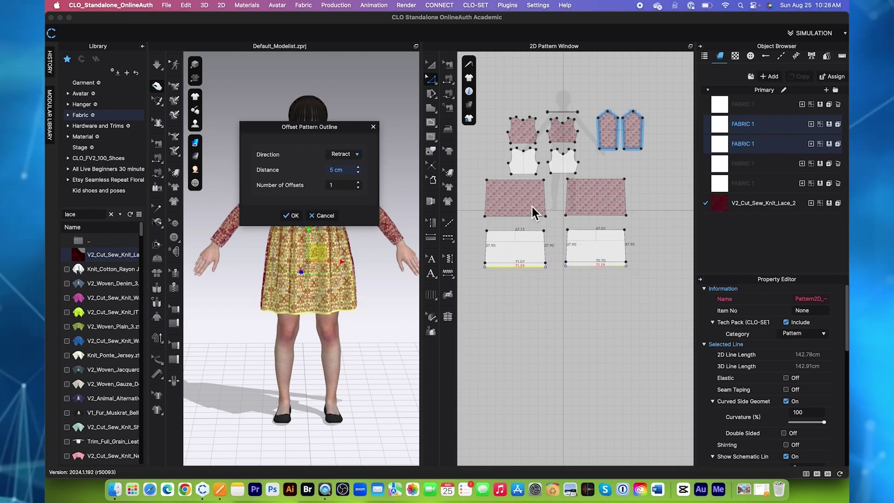
click(295, 215)
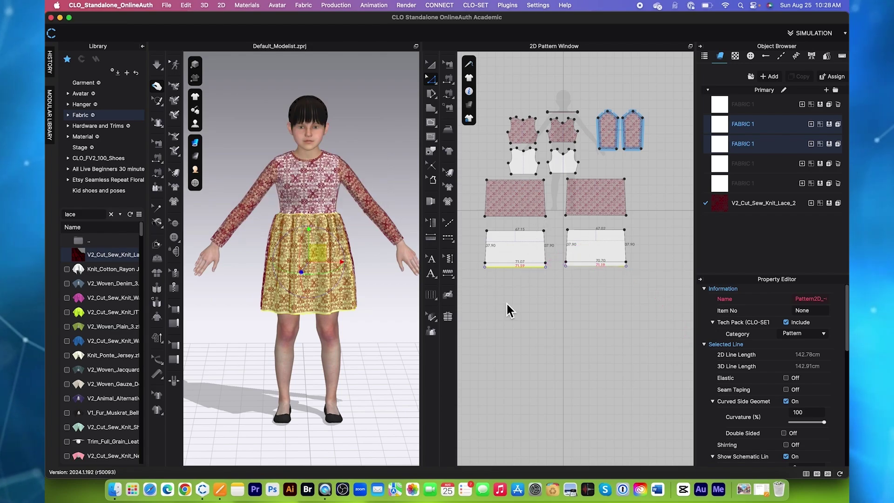
click(507, 302)
Step: Check with the Edit Sewing tool that the shortened under-layer skirt pieces are sewn along both side seams
scroll(507, 301, up, 3)
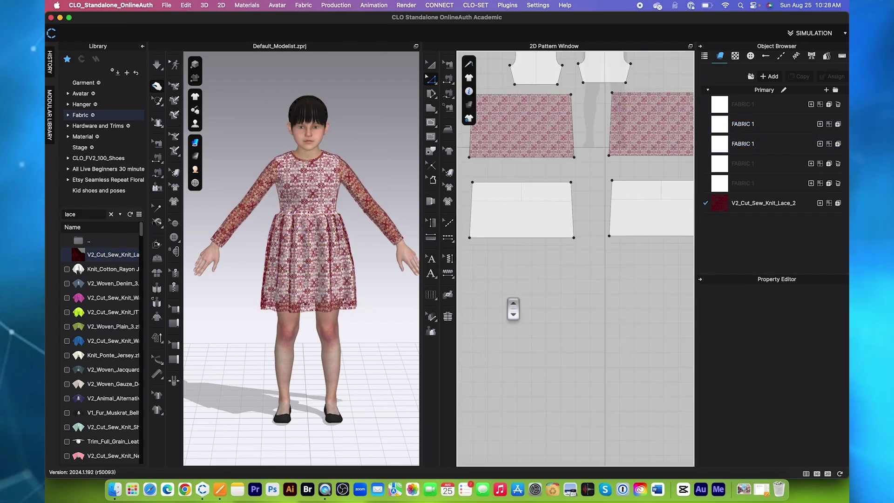
click(449, 65)
click(573, 233)
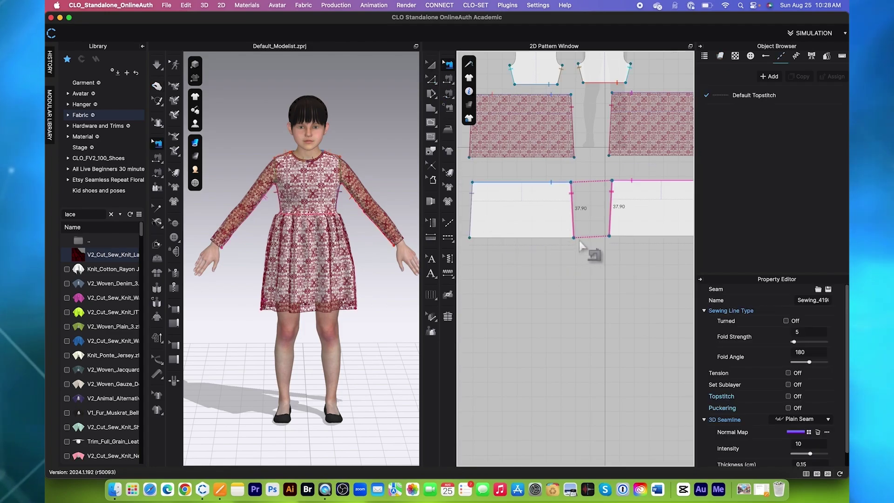
scroll(580, 245, down, 2)
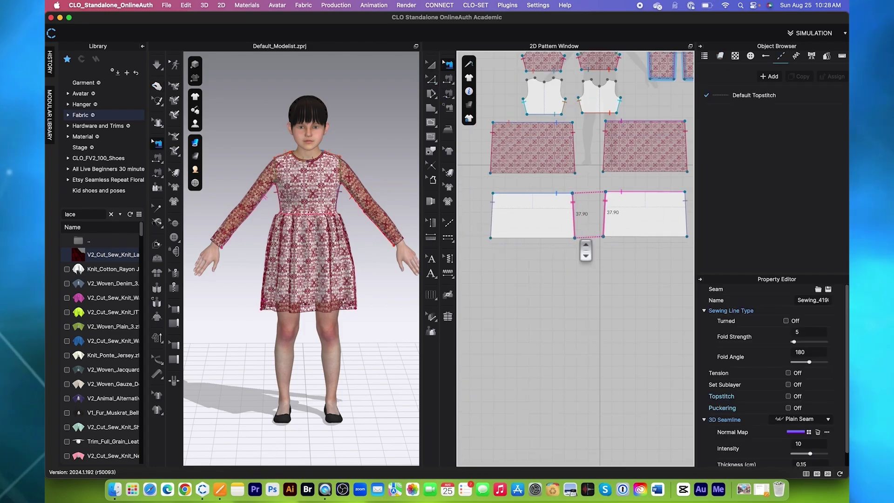
click(493, 219)
scroll(503, 307, up, 2)
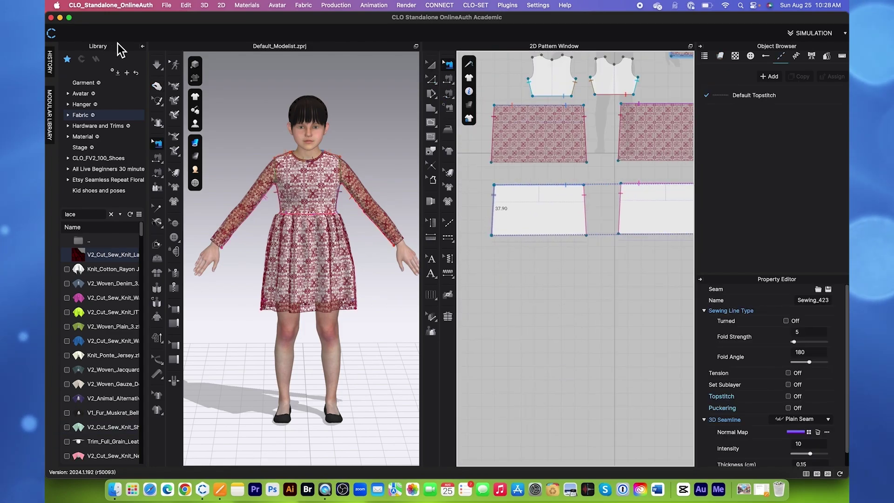
Step: Simulate the garment briefly with the shortened under-skirt and inspect the drape from the front and at an angle
click(159, 67)
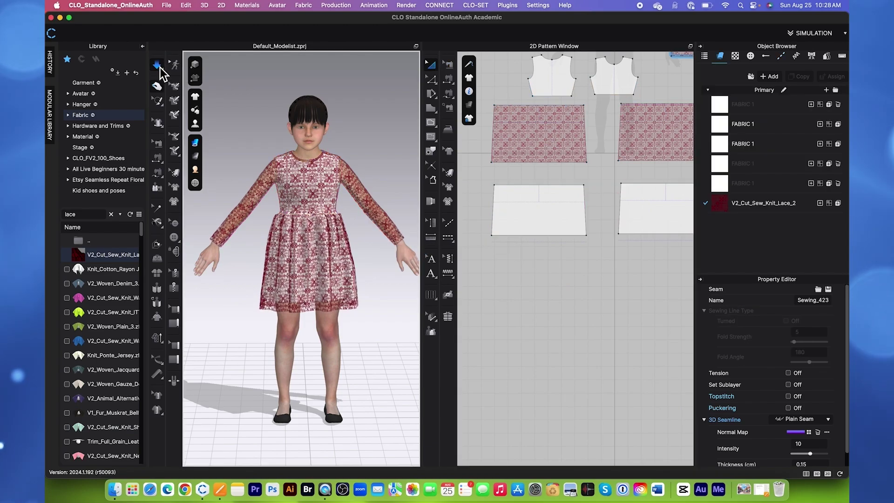
click(160, 67)
scroll(289, 275, up, 3)
scroll(294, 280, down, 3)
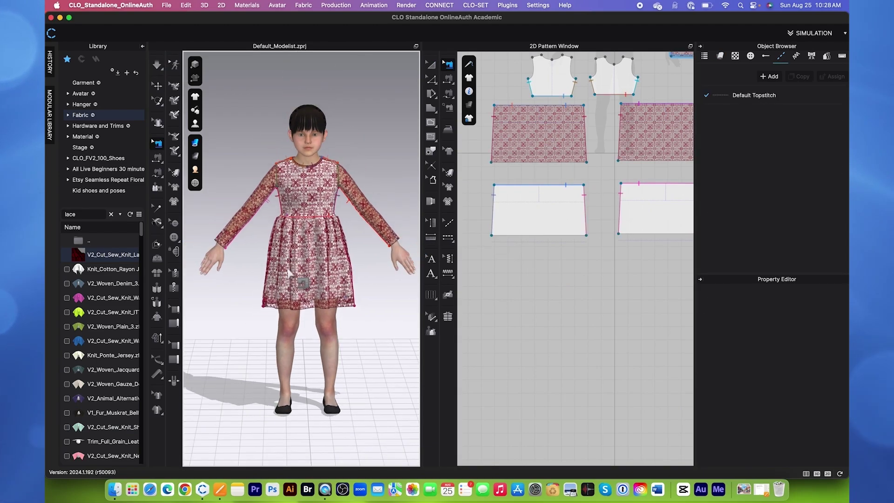
right_drag(389, 347, 368, 331)
scroll(517, 317, down, 3)
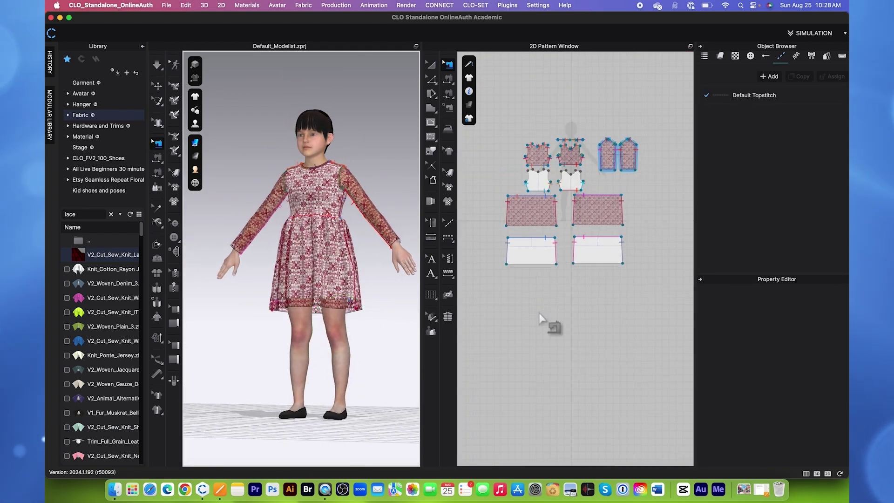
Step: Search the fabric library for silk and apply the V1_Cut_Sew_Knit_Silk_Knit jersey to one under-layer skirt piece
click(99, 215)
key(BackSpace)
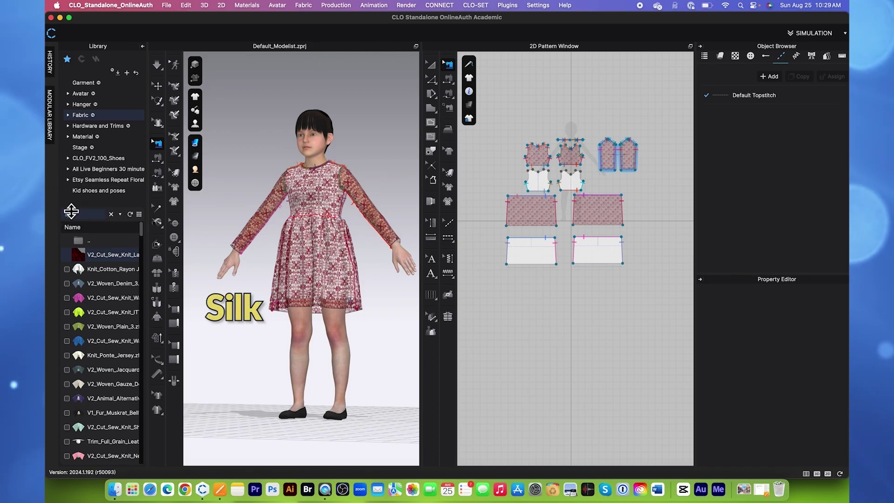
text(silk)
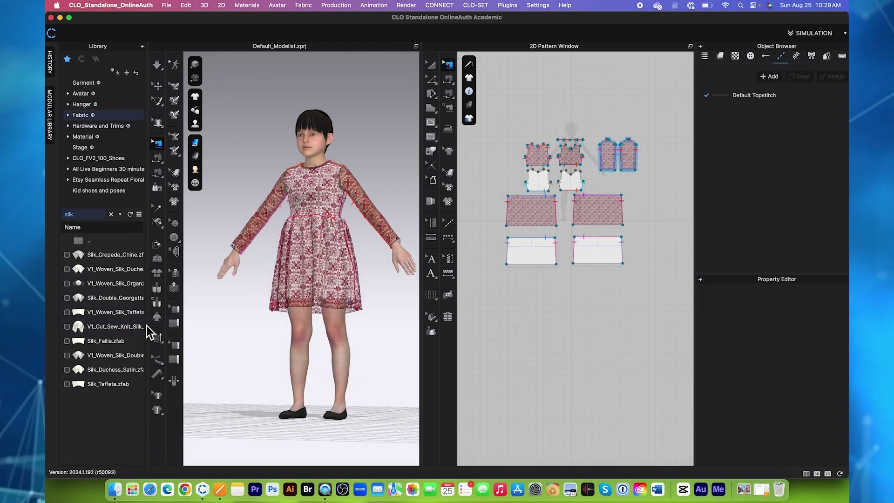
drag(147, 331, 178, 329)
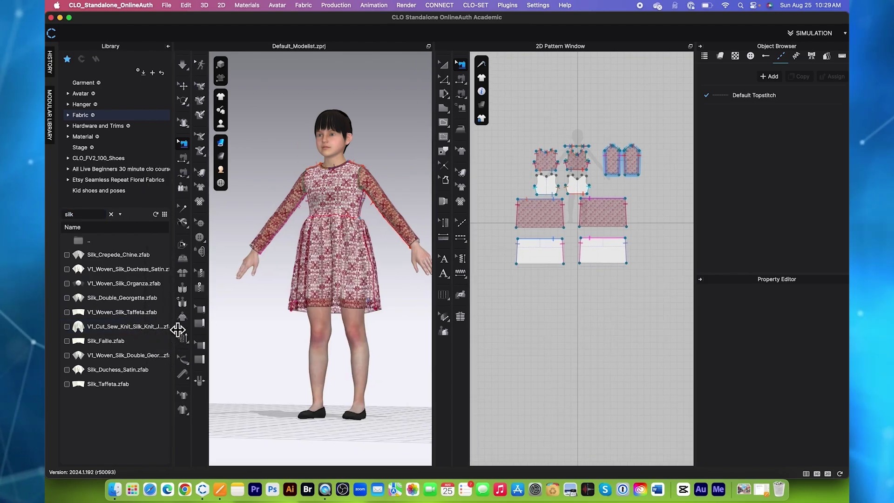
mouse_move(148, 331)
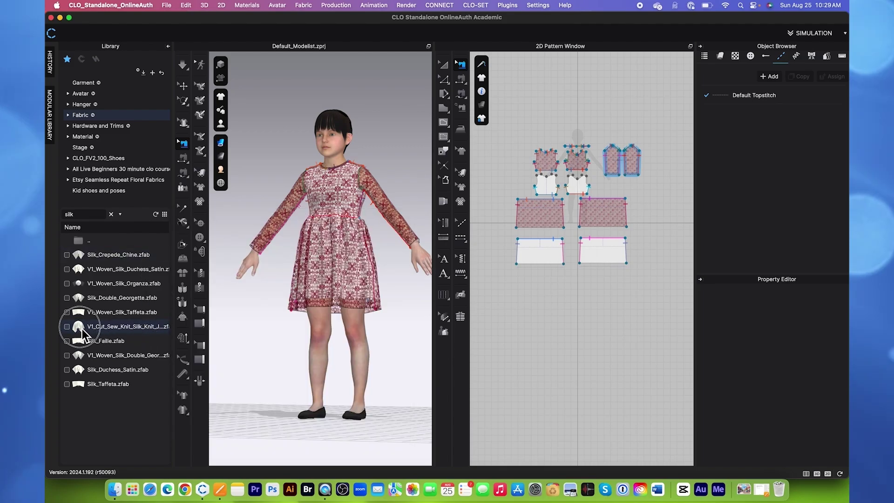
drag(84, 328, 553, 255)
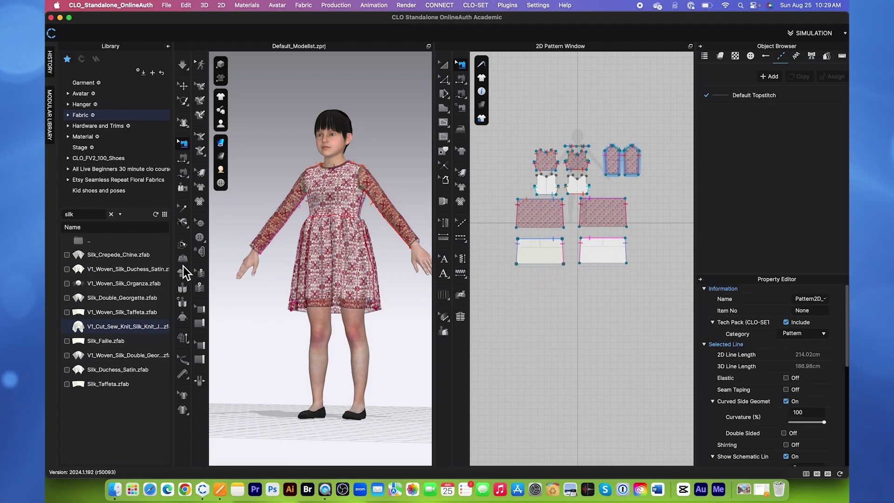
Step: Assign the silk knit jersey fabric to both under-layer skirt pieces and both under-layer bodice pieces
key(a)
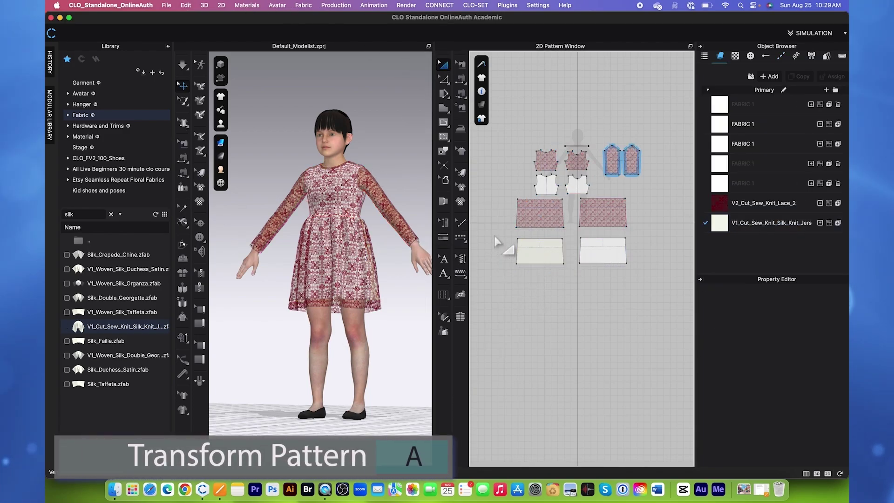
drag(502, 231, 633, 279)
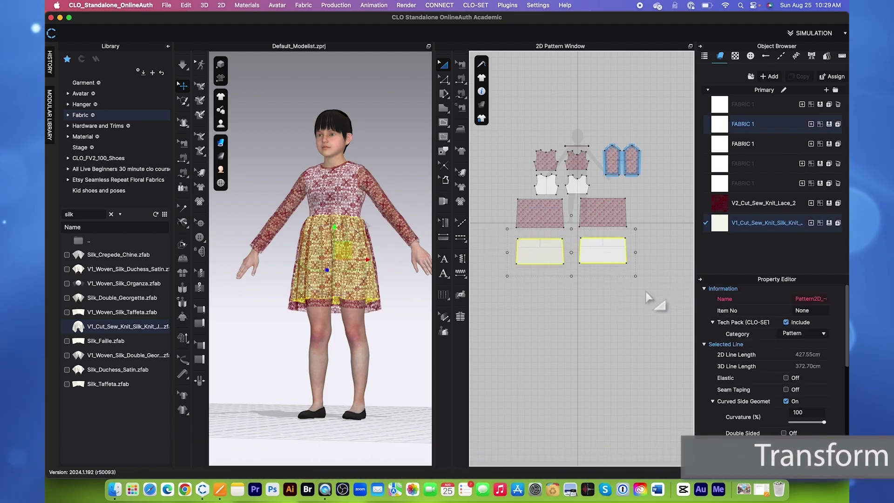
click(832, 223)
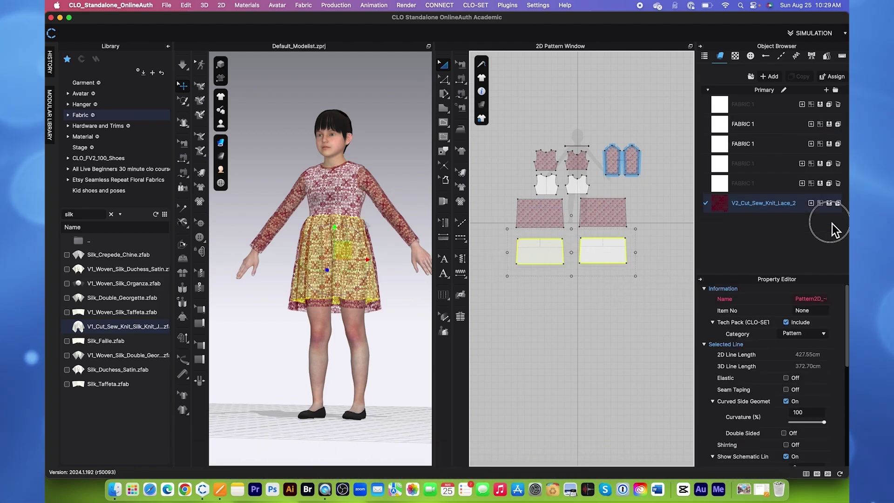
drag(524, 173, 604, 202)
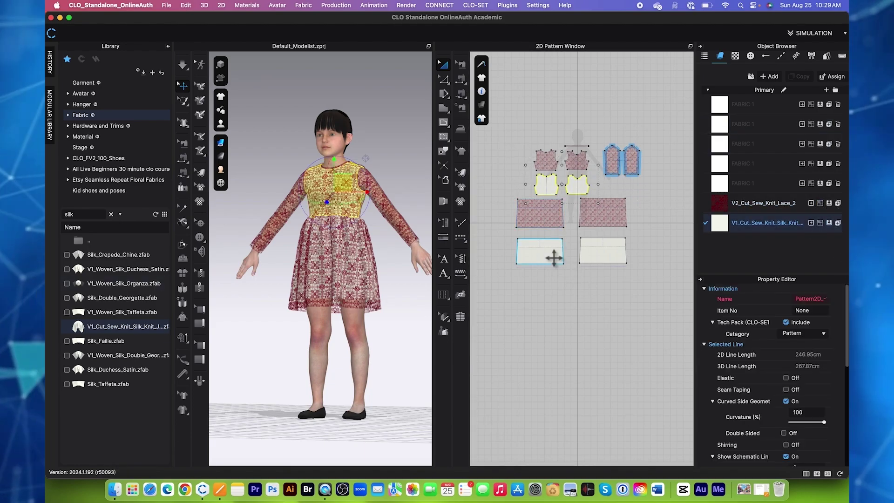
scroll(290, 366, down, 3)
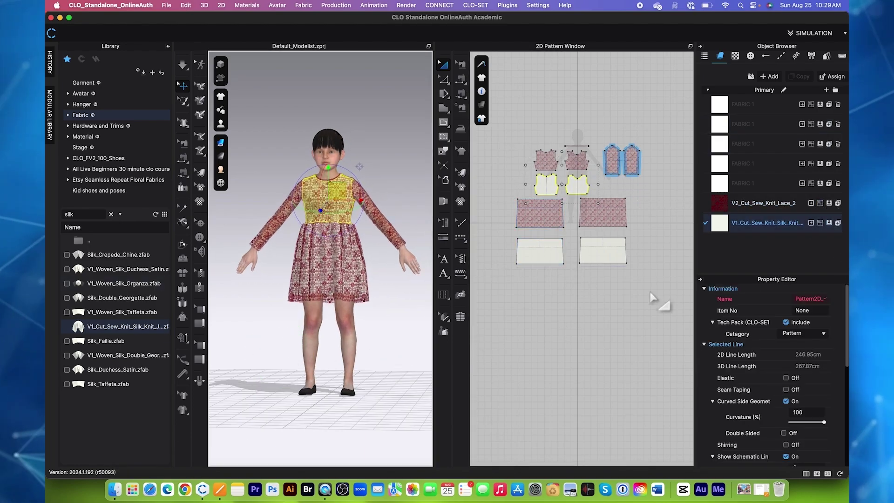
Step: Set the silk knit jersey fabric's color to light pink FDB2FF, starting from the magenta swatch
click(773, 223)
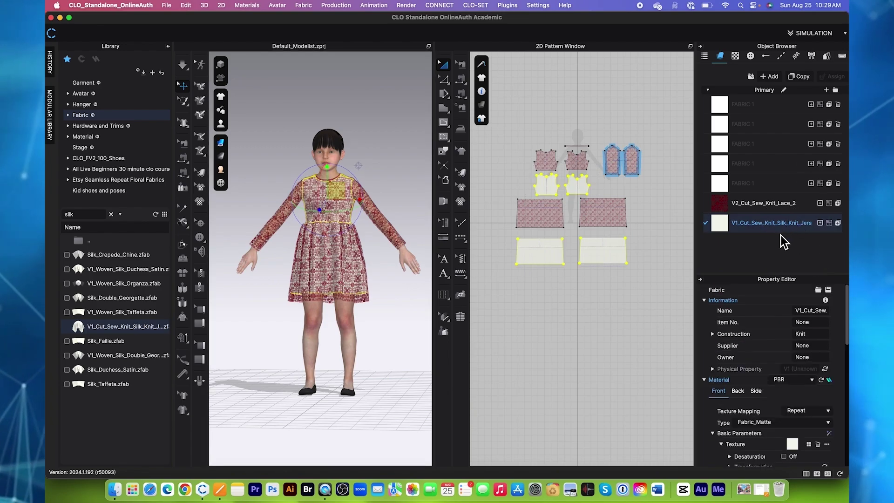
scroll(780, 377, down, 10)
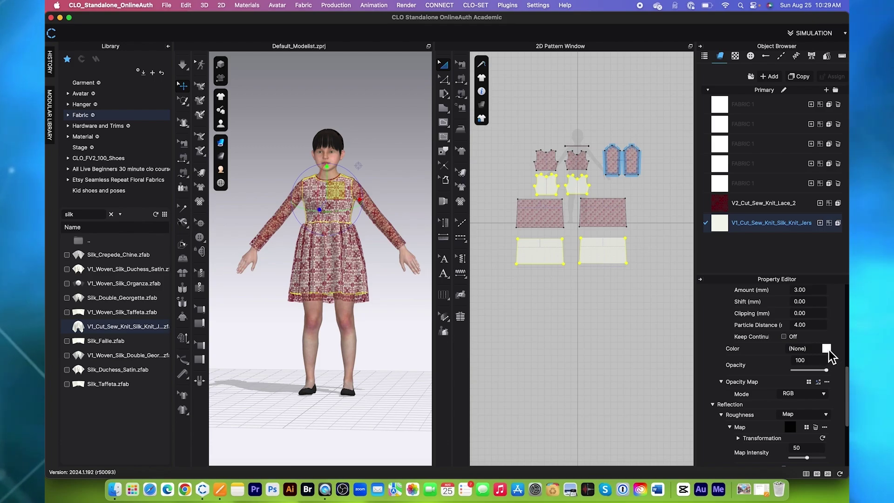
click(827, 349)
drag(385, 99, 539, 99)
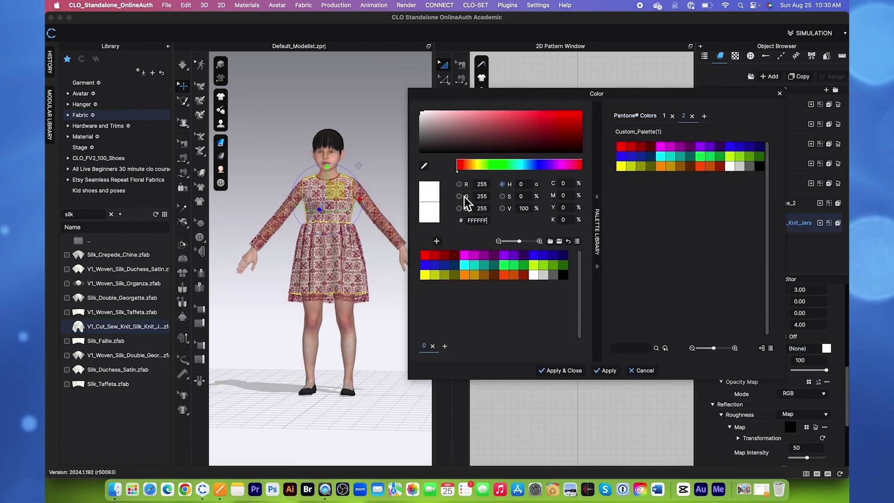
click(479, 256)
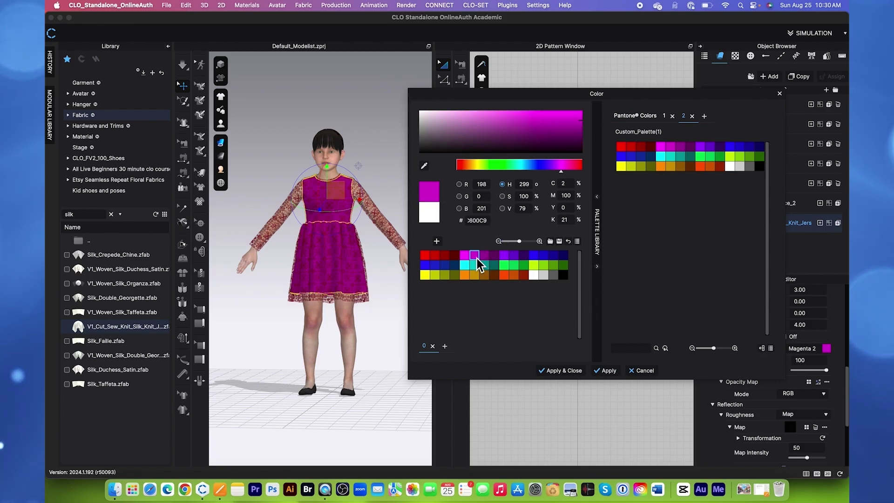
mouse_move(584, 121)
mouse_down()
mouse_move(501, 117)
mouse_move(497, 108)
mouse_move(475, 115)
mouse_up()
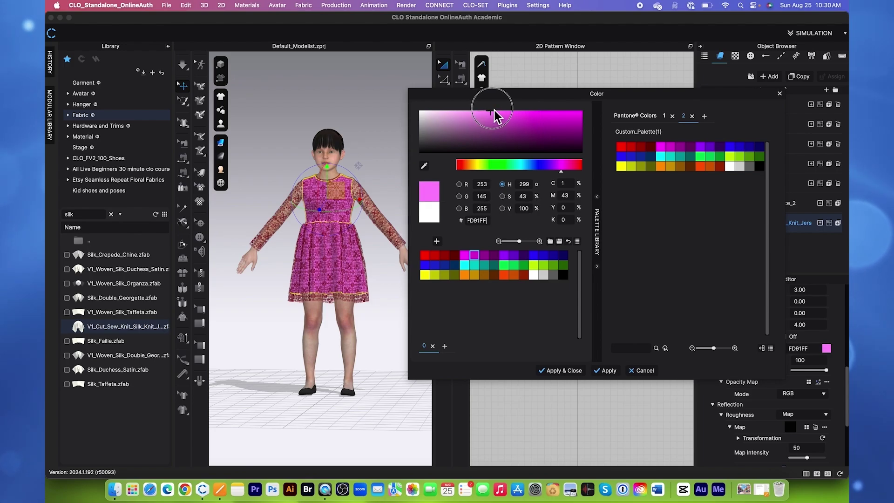
drag(494, 111, 480, 111)
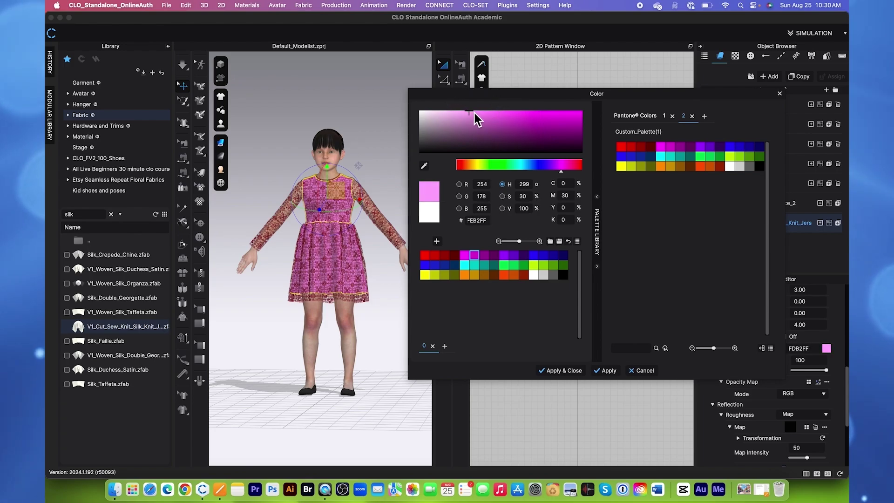
click(561, 371)
scroll(398, 309, up, 5)
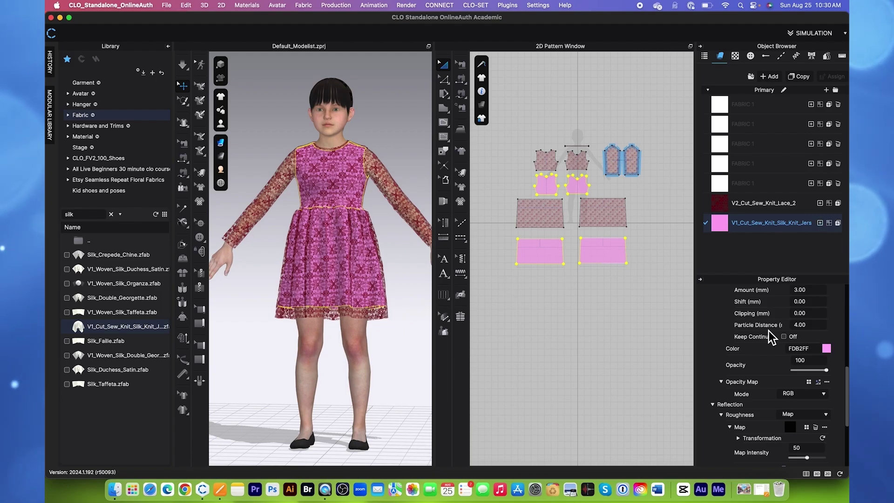
Step: Change the silk knit jersey's material type to Fabric_Silk/Satin
scroll(773, 337, up, 5)
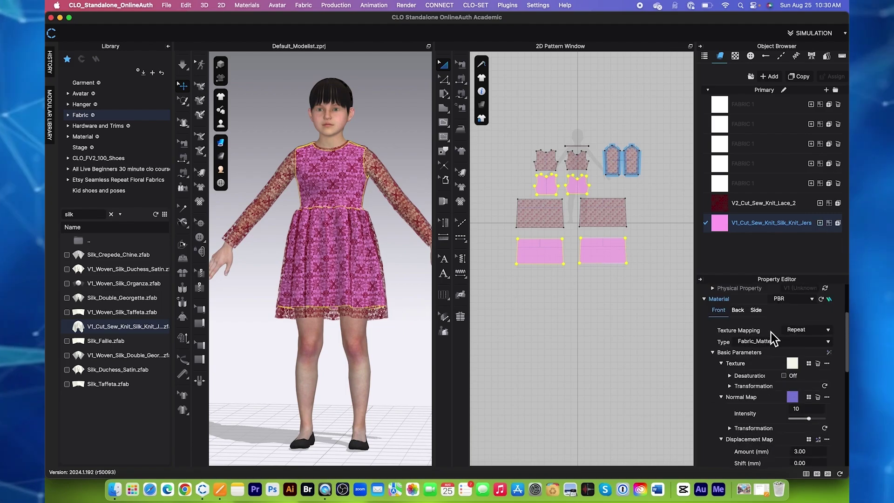
click(829, 347)
click(769, 363)
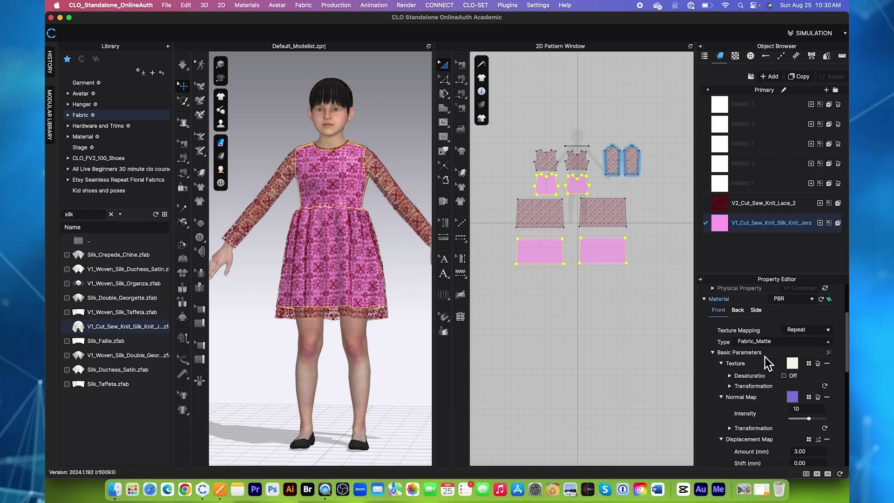
Step: Examine the satin under layer beneath the lace from the front and back of the dress
scroll(313, 317, up, 3)
scroll(300, 329, down, 3)
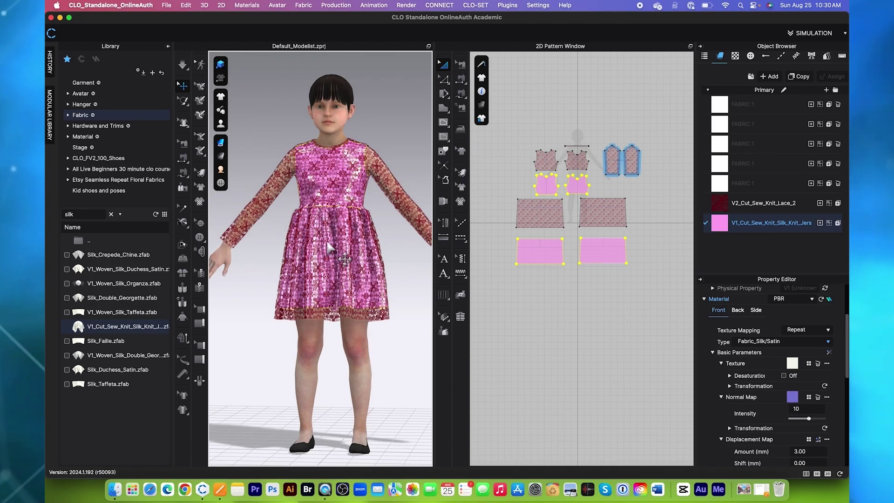
right_drag(306, 254, 280, 272)
scroll(360, 298, down, 2)
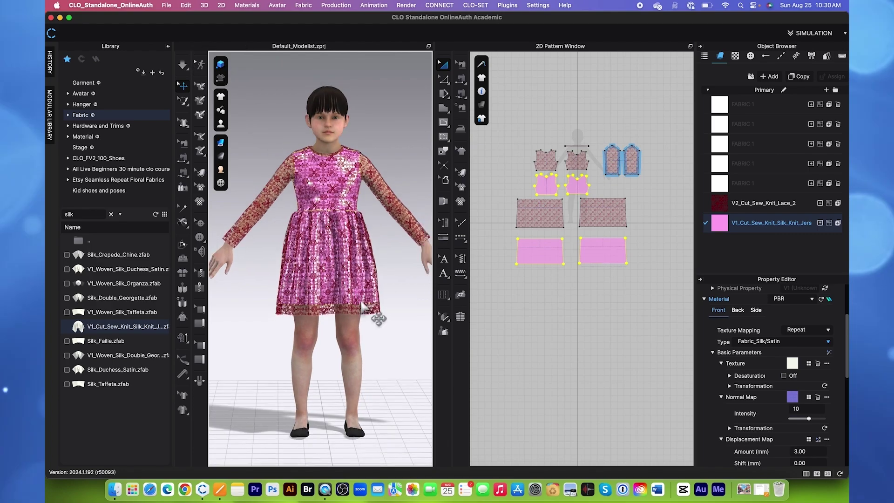
right_drag(382, 340, 399, 356)
scroll(579, 169, up, 3)
scroll(579, 168, up, 2)
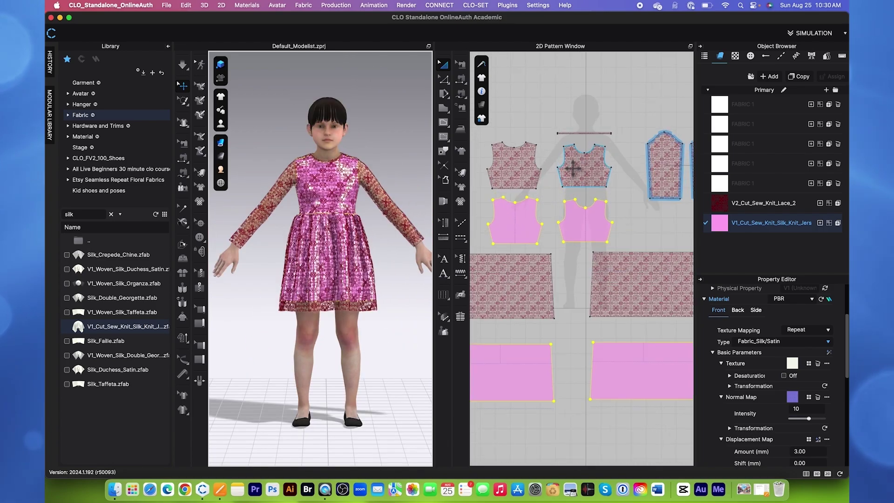
right_drag(389, 245, 286, 249)
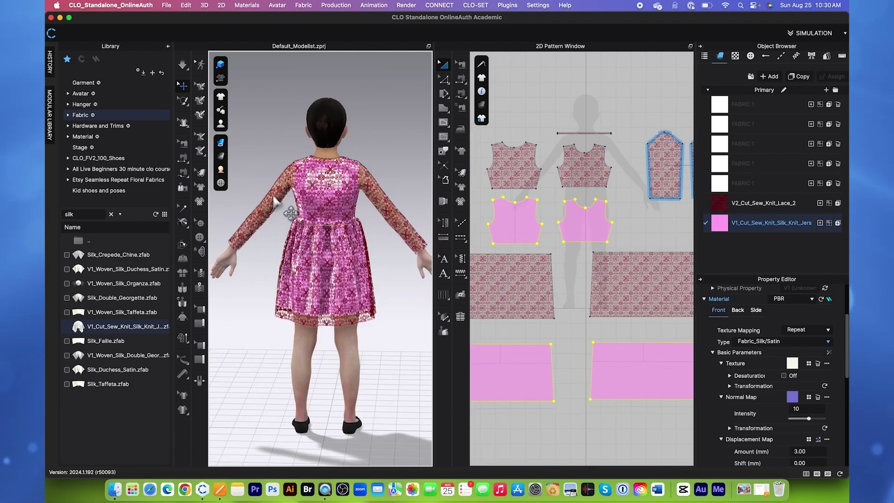
Step: Delete the neckline, shoulder and upper armhole points of the back under-layer bodice piece with Edit Pattern, and check the result on the avatar
key(z)
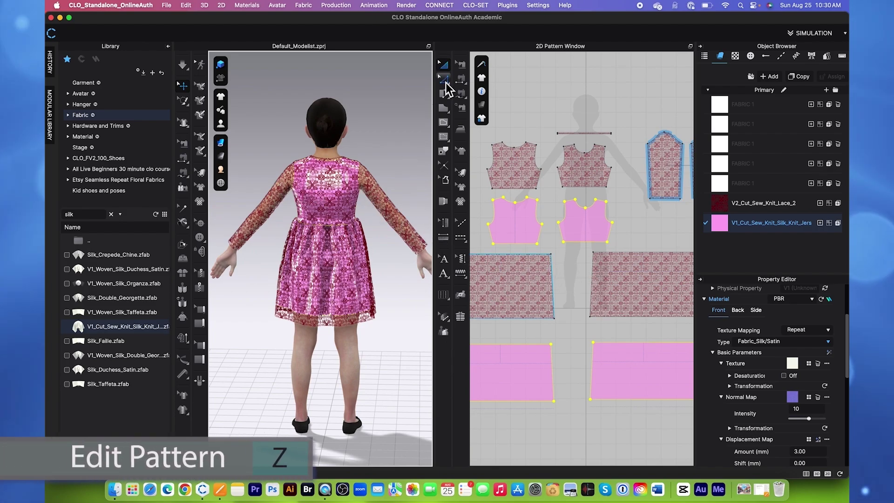
scroll(536, 247, down, 1)
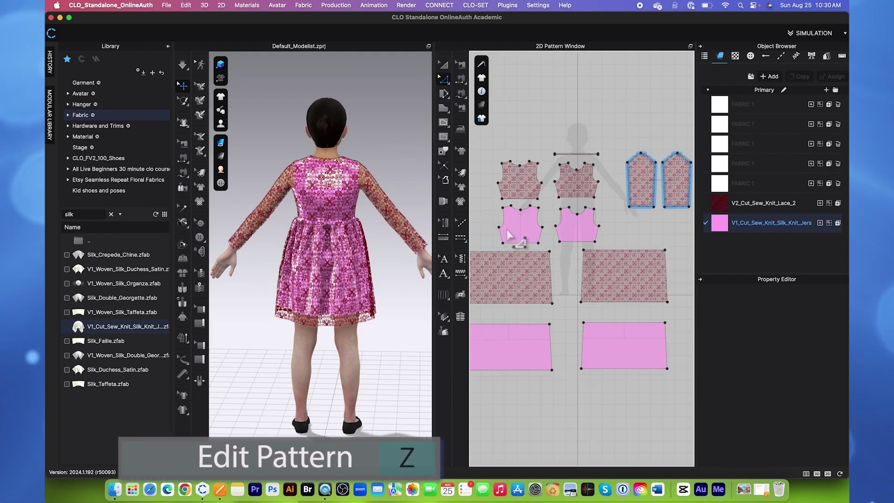
click(486, 222)
scroll(518, 238, up, 2)
drag(488, 196, 553, 214)
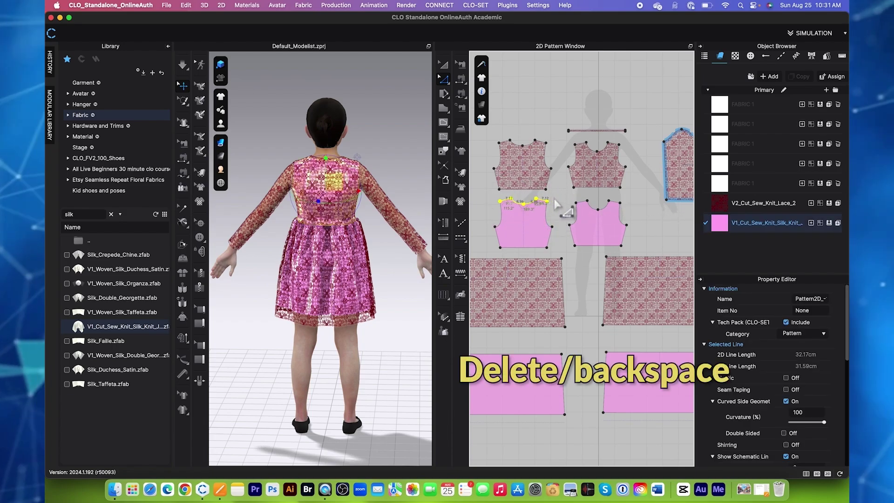
key(BackSpace)
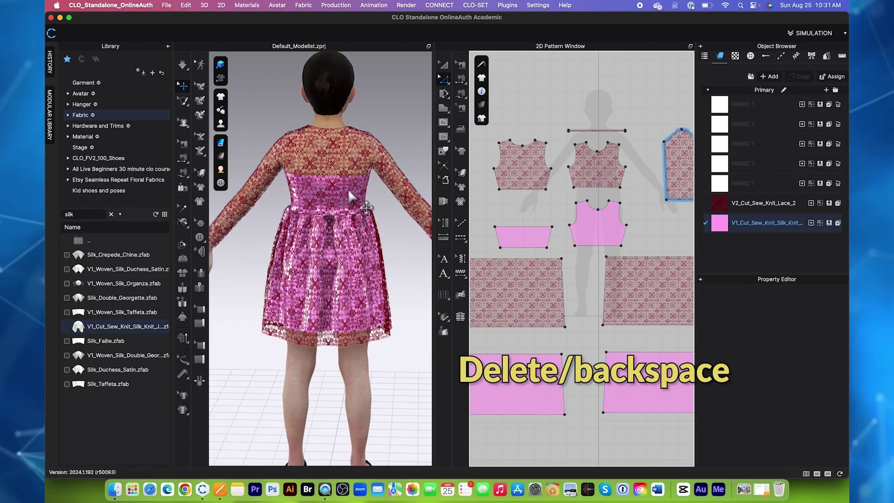
right_drag(393, 216, 303, 207)
scroll(639, 224, up, 5)
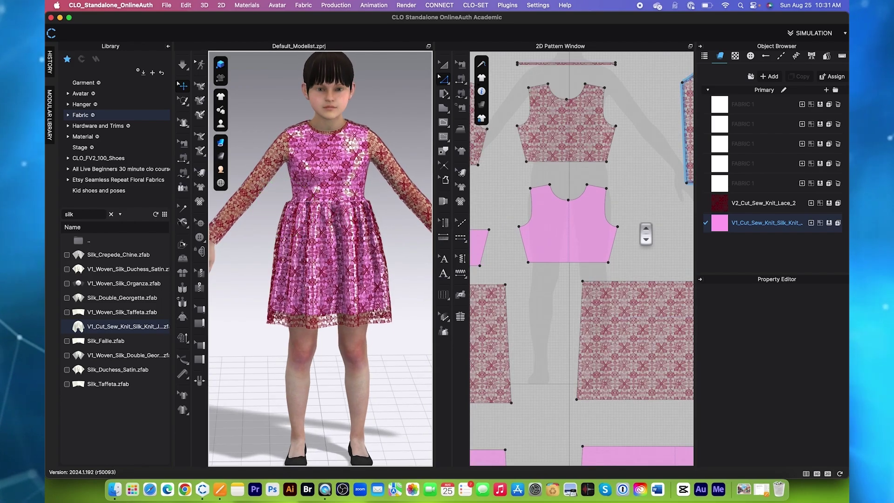
Step: Draw a straight internal line across the front under-layer bodice from one underarm point to the other
click(444, 123)
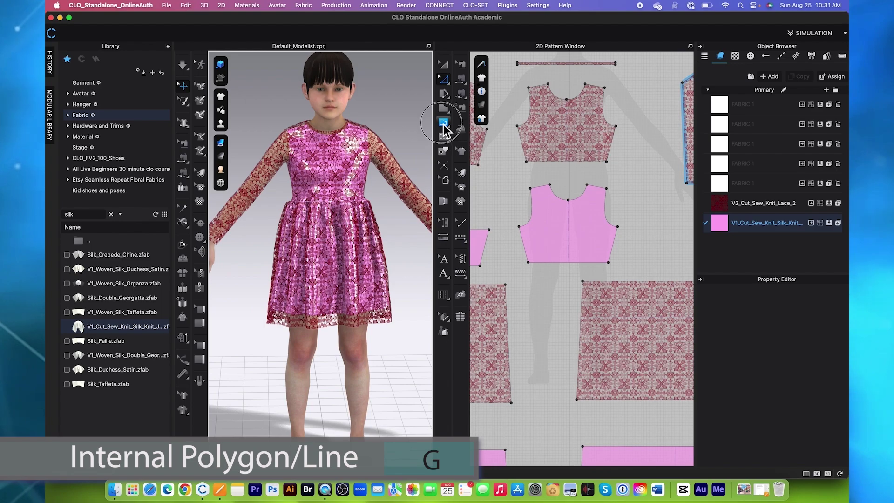
click(521, 228)
scroll(598, 231, up, 2)
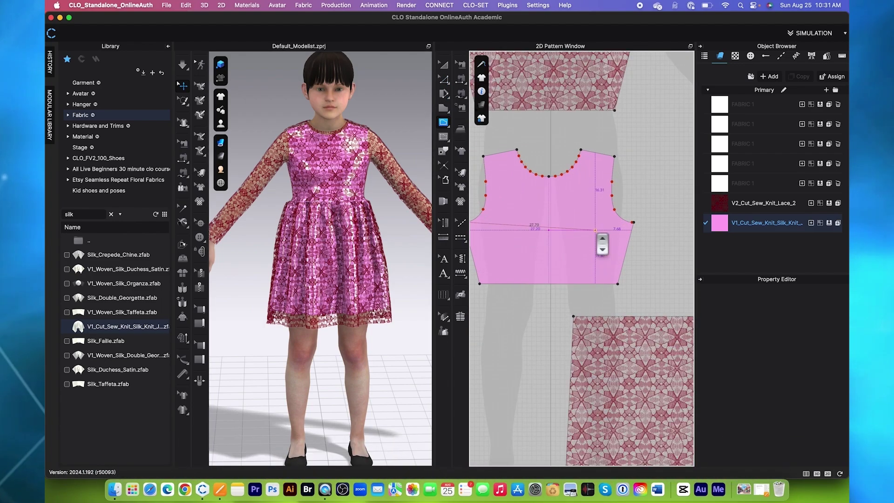
scroll(598, 231, up, 1)
scroll(649, 222, up, 3)
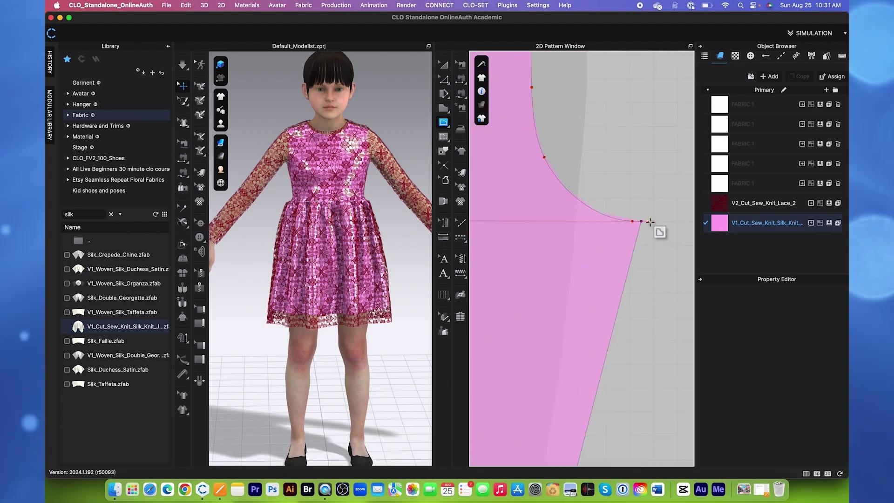
scroll(650, 222, down, 2)
click(635, 224)
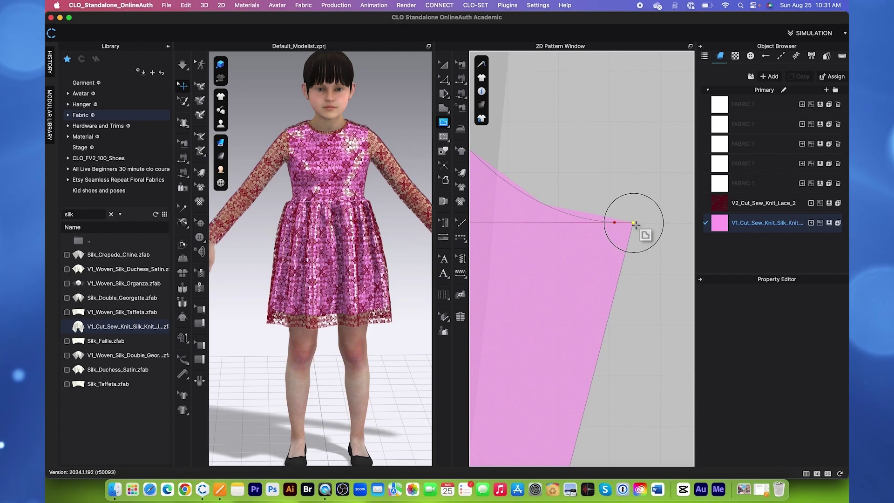
scroll(642, 226, down, 5)
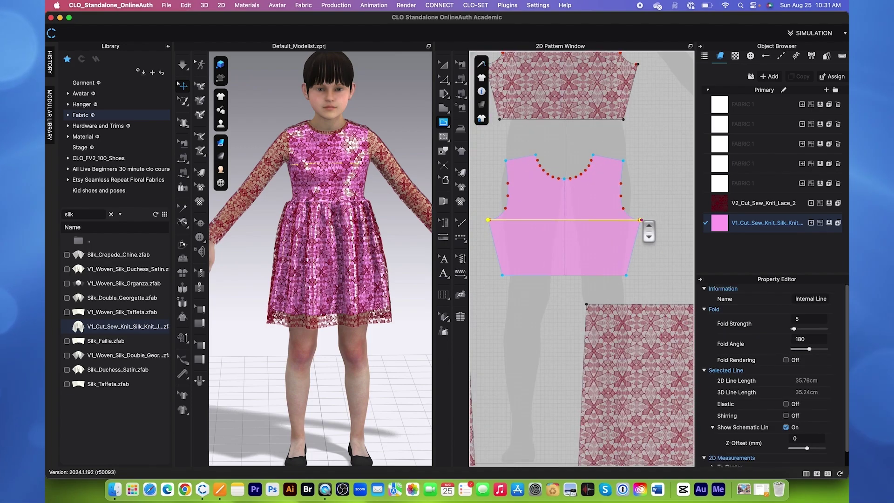
Step: Bow the internal line on the front under-layer bodice slightly upward at its middle with Edit Curvature
key(c)
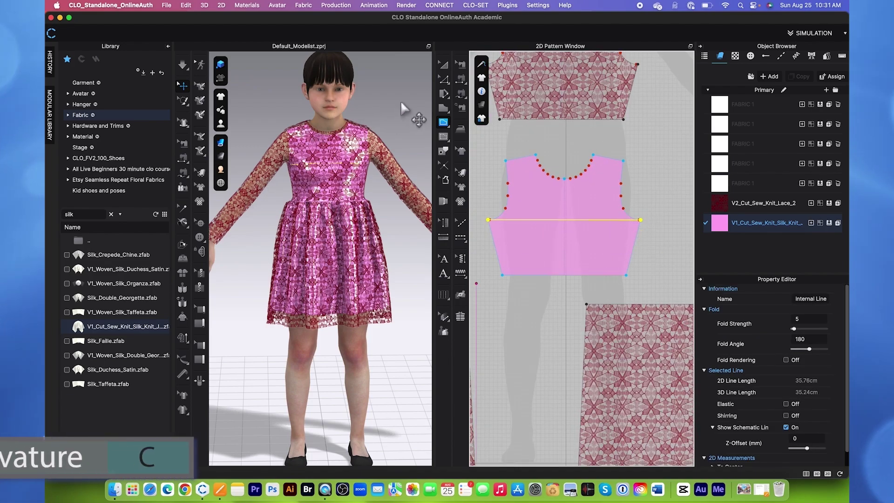
click(443, 80)
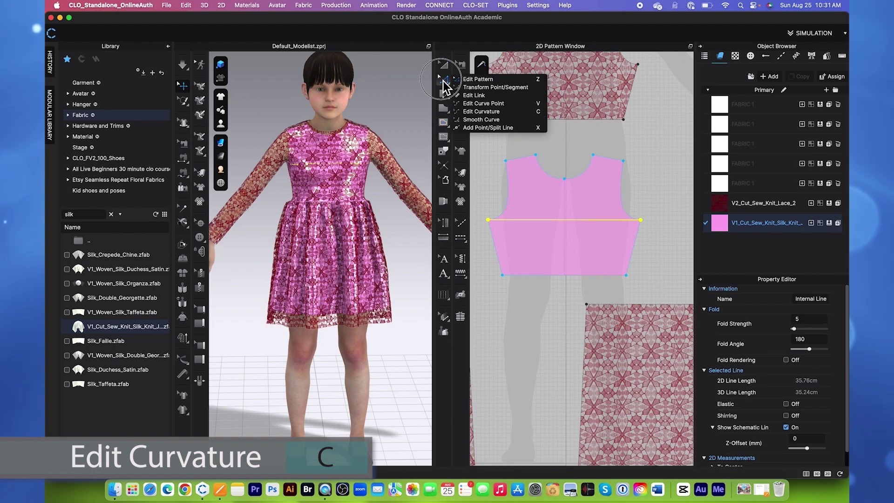
click(503, 112)
drag(571, 221, 568, 215)
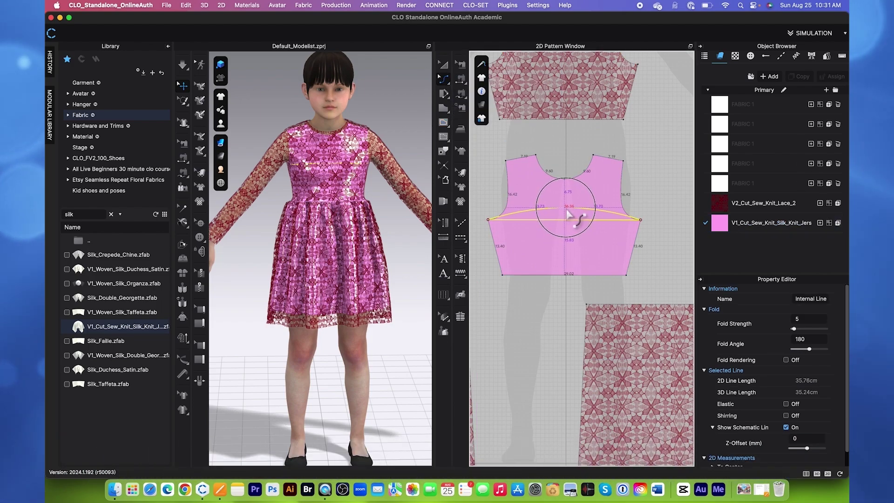
Step: Cut the front under-layer bodice apart along the curved internal line, without sewing the cut edges
click(443, 80)
click(471, 80)
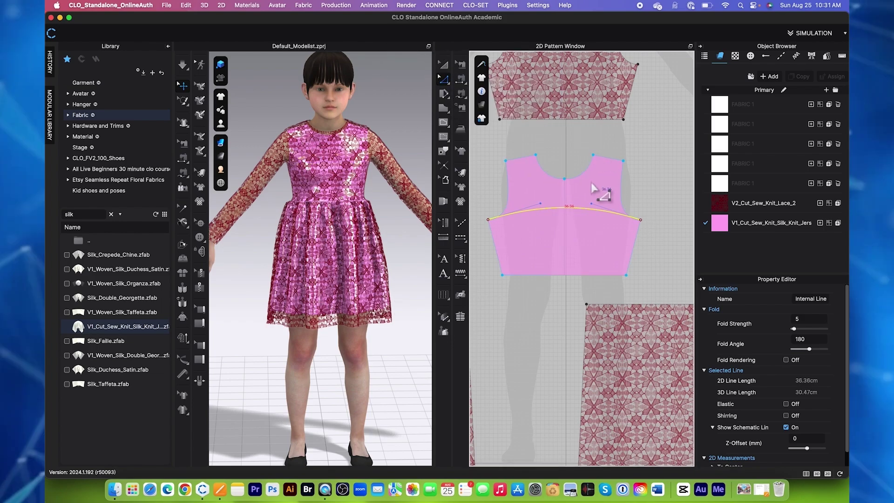
right_click(570, 214)
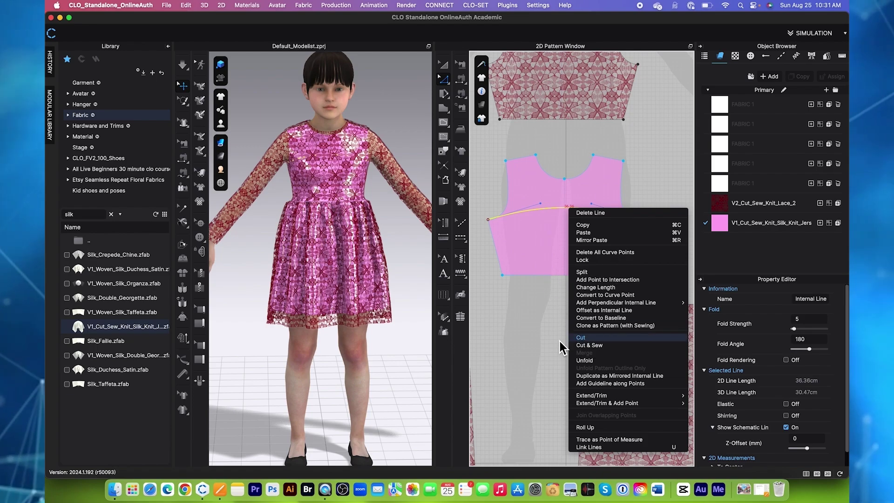
click(588, 338)
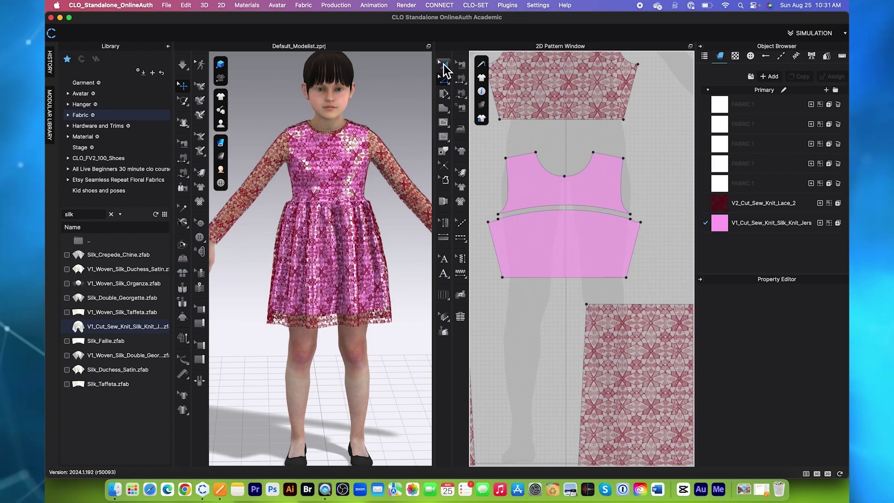
Step: Delete the upper part of the cut front under-layer bodice, keeping the piece below the curved line
click(592, 191)
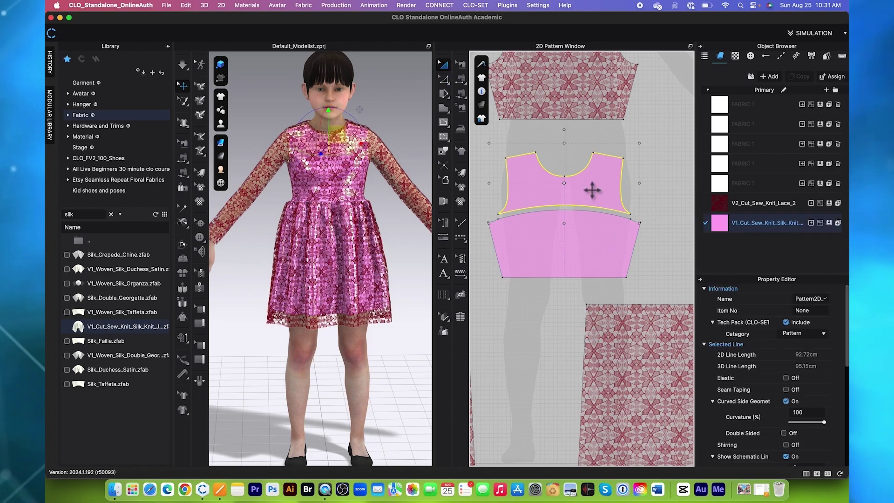
right_click(592, 190)
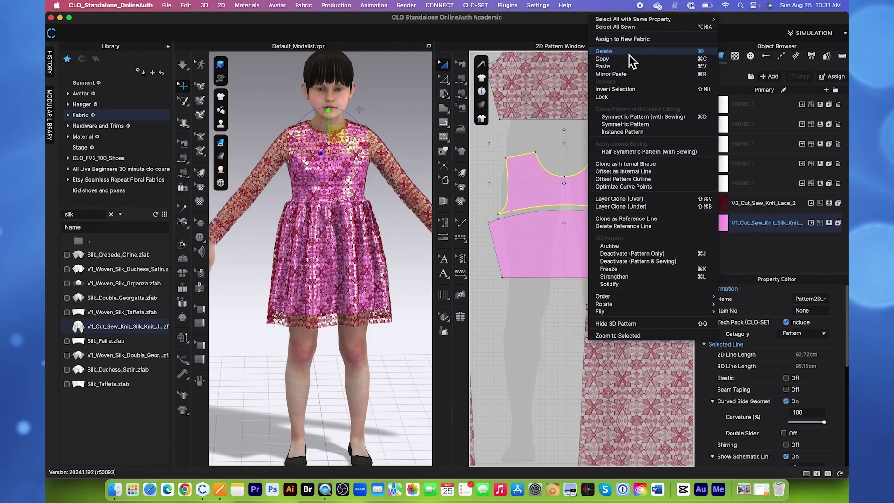
click(604, 51)
Step: Examine the lowered under-layer bodice beneath the lace on the avatar, along with the whole pattern layout, ending on a front view
scroll(315, 157, down, 5)
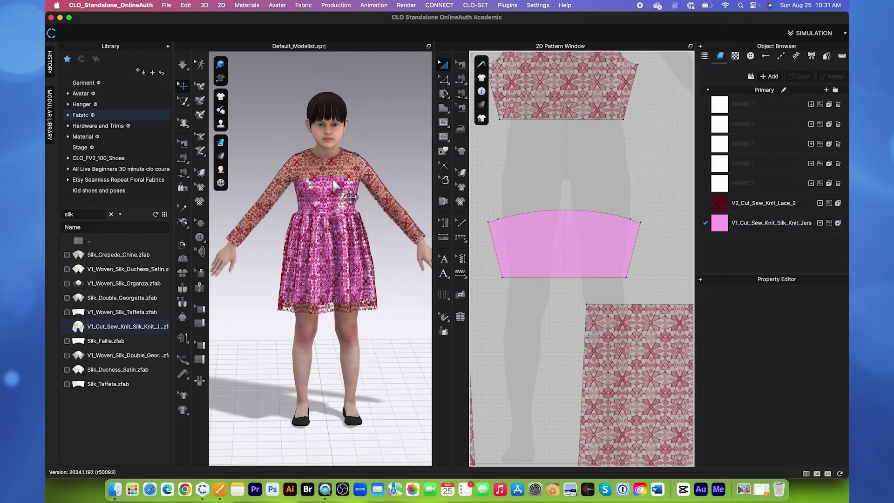
right_drag(399, 255, 382, 250)
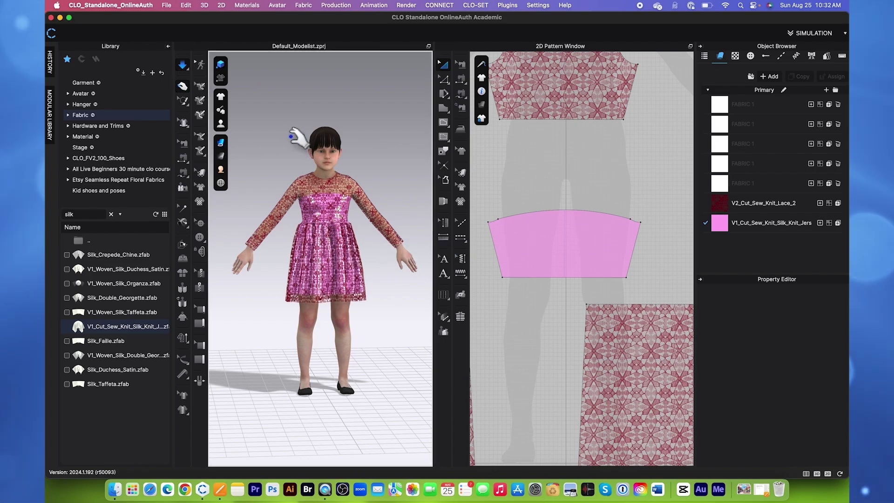
right_drag(353, 265, 372, 285)
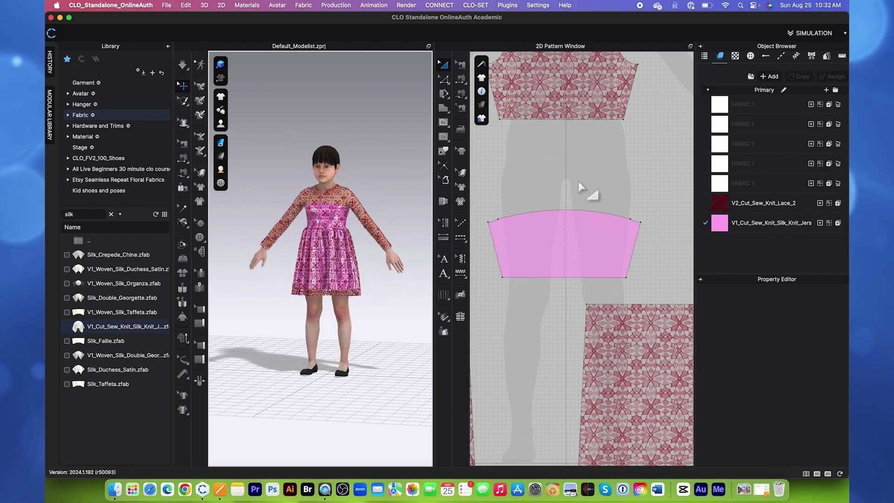
scroll(586, 190, down, 6)
scroll(663, 199, up, 3)
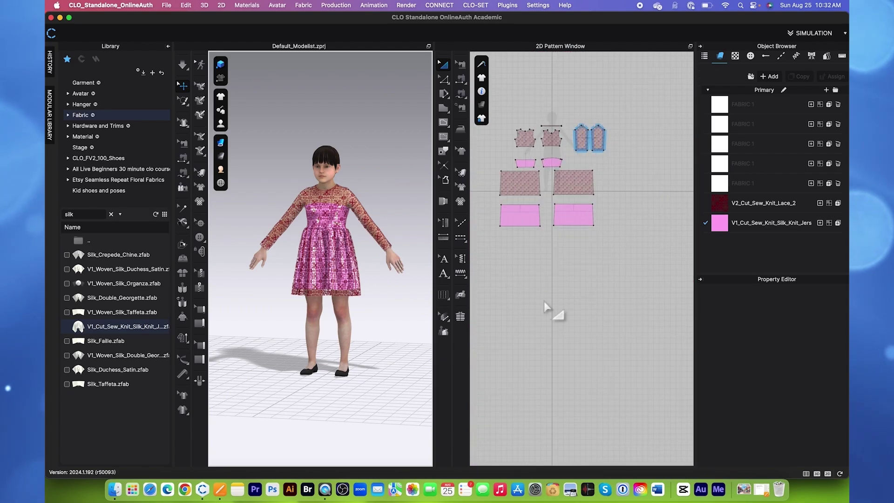
scroll(590, 337, up, 3)
scroll(590, 337, down, 4)
scroll(365, 343, up, 2)
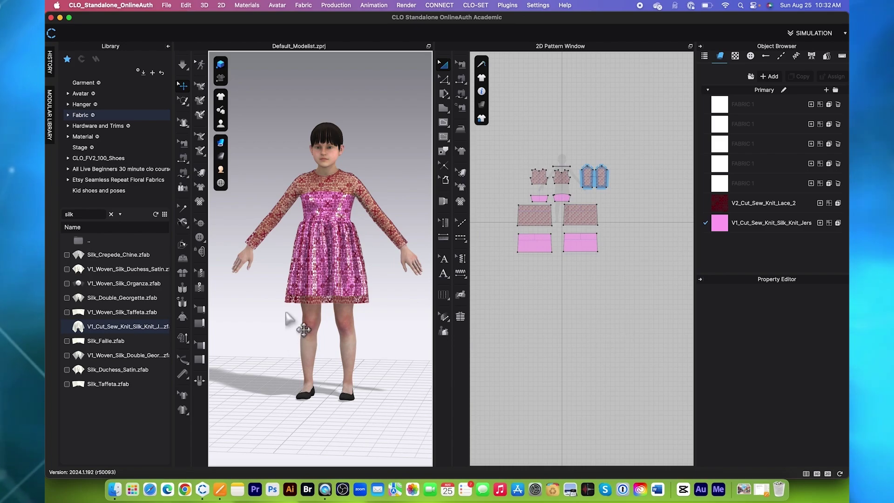
scroll(285, 312, up, 3)
scroll(289, 313, down, 4)
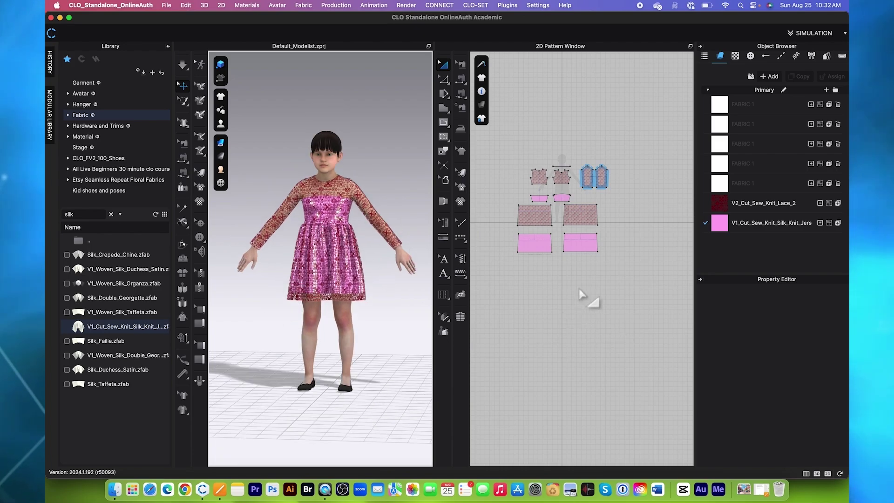
scroll(321, 360, up, 3)
scroll(322, 357, down, 3)
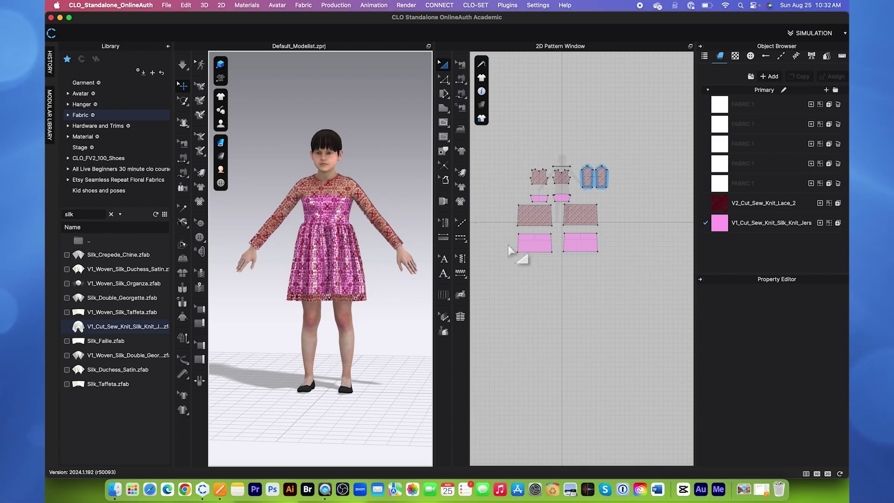
key(2)
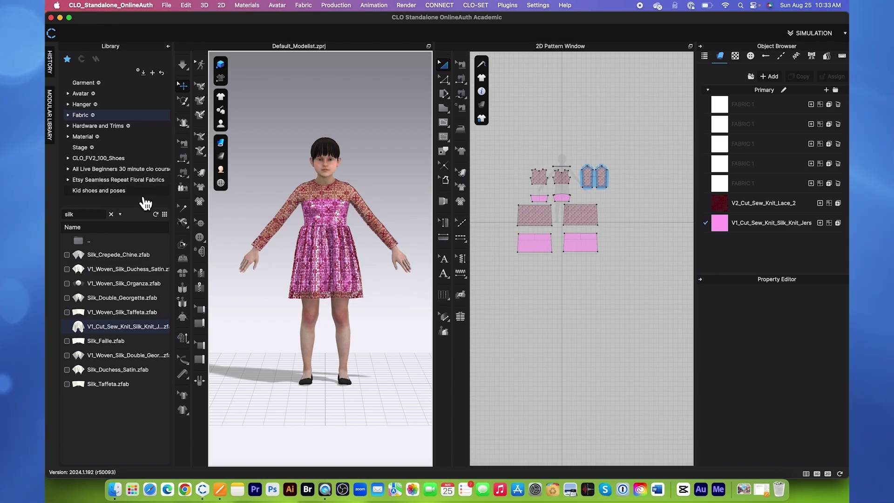
Step: Put the KV1_Flats_A_(2-6y).zacs shoes from the Kid shoes and poses library folder on the avatar
click(146, 195)
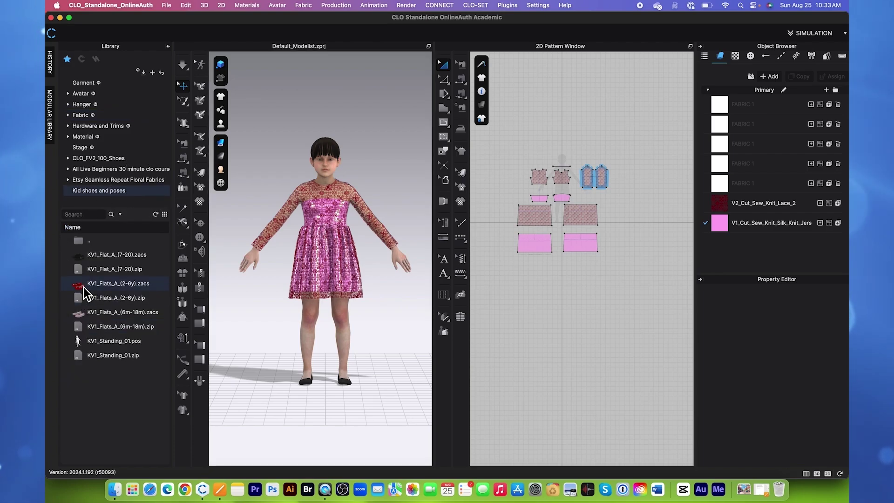
drag(86, 286, 377, 252)
scroll(343, 335, down, 2)
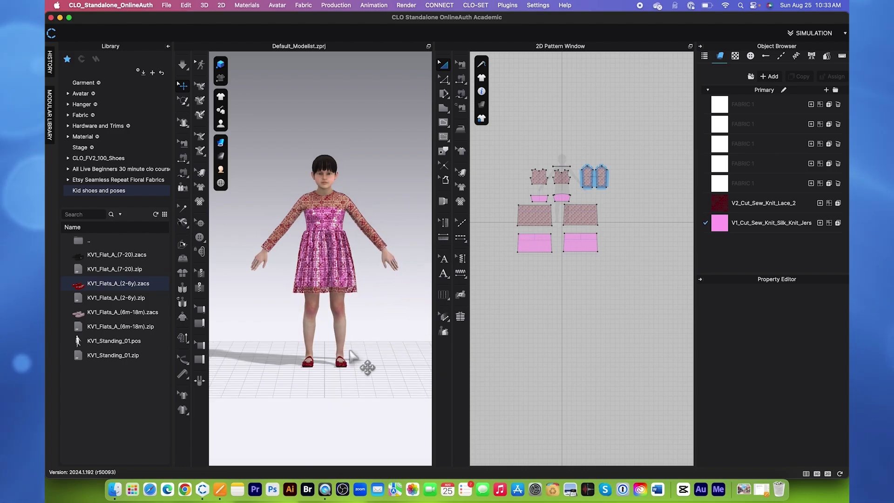
scroll(343, 360, up, 1)
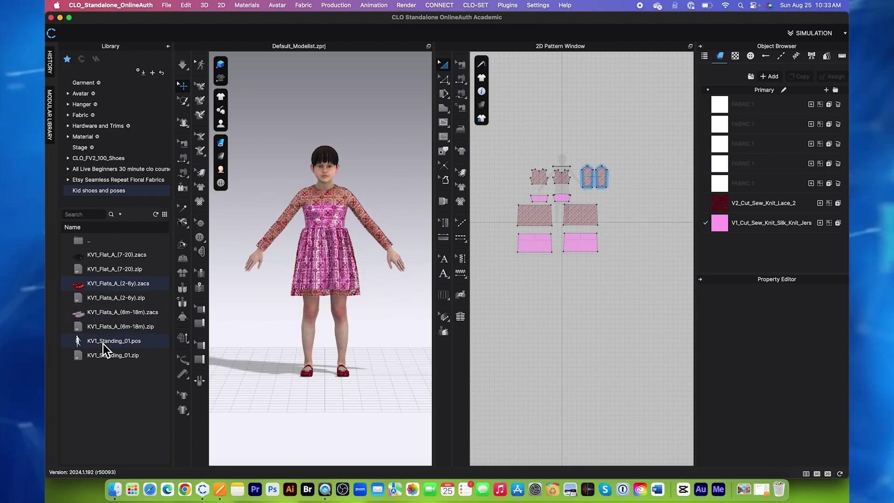
Step: Apply the KV1_Standing_01.pos pose to the avatar's full body with Pose Only (Maintain Avatar Size)
click(91, 348)
drag(92, 347, 355, 280)
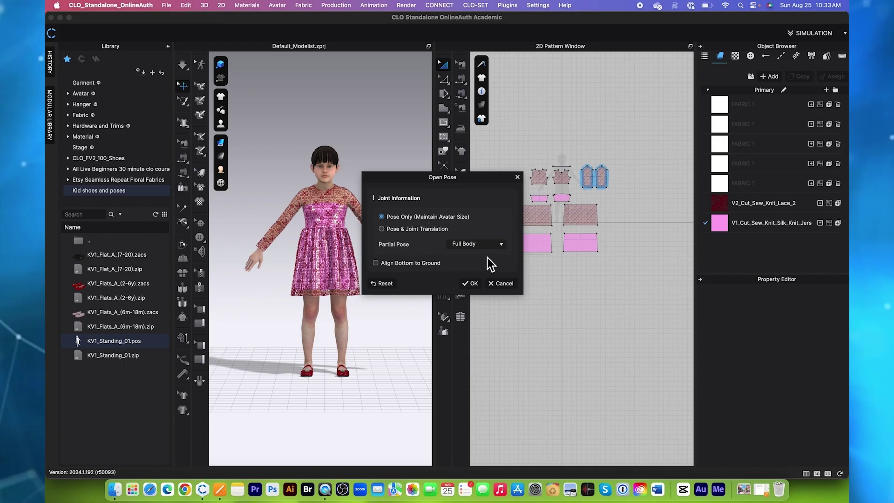
click(471, 283)
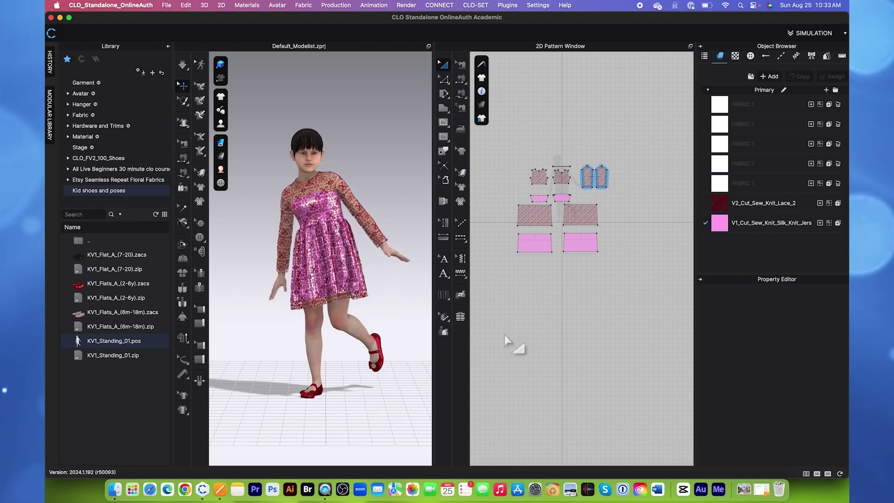
Step: Select all the dress's pattern pieces and set their particle distance to 10 mm
scroll(530, 333, down, 2)
drag(497, 166, 634, 315)
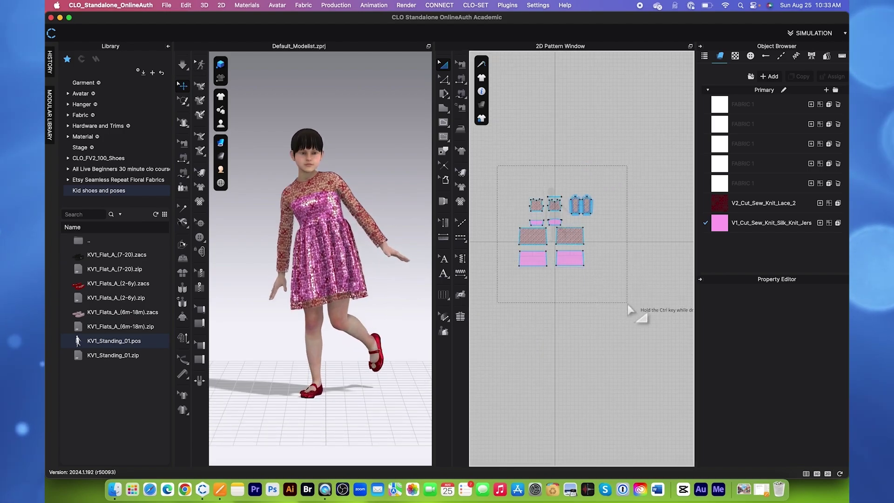
scroll(808, 420, down, 5)
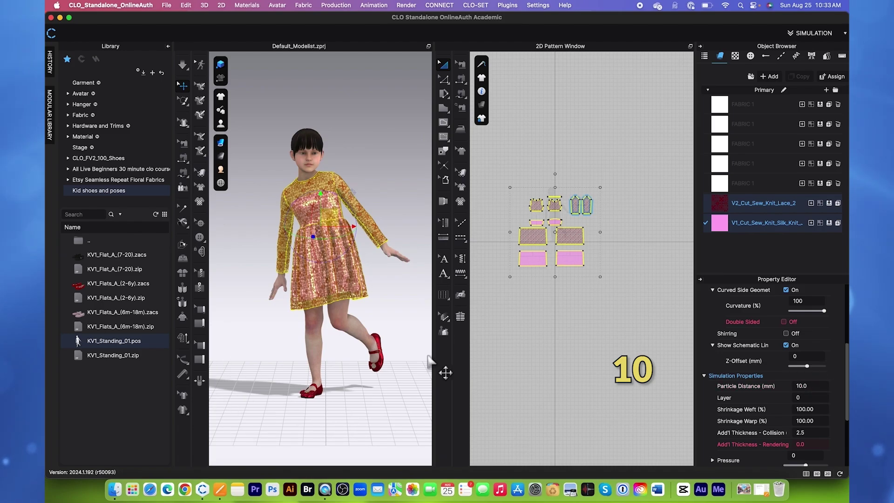
Step: Move all avatars and garments to the ground
scroll(354, 366, up, 2)
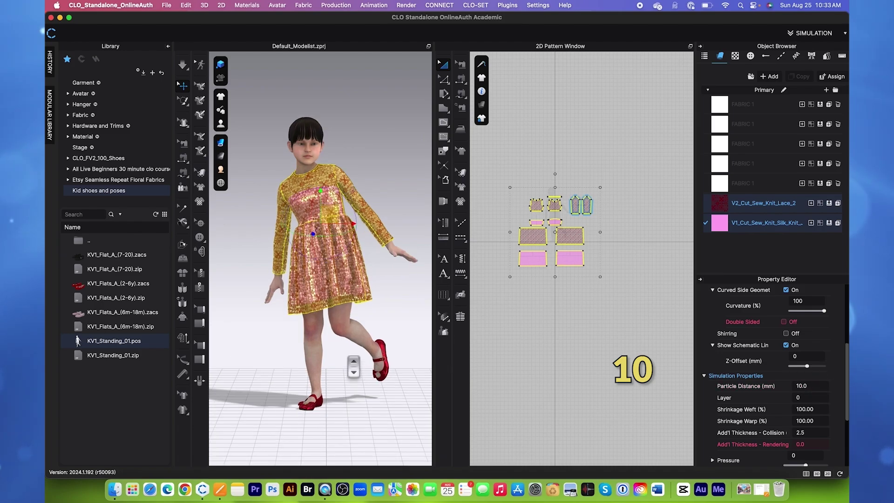
click(353, 329)
right_click(352, 330)
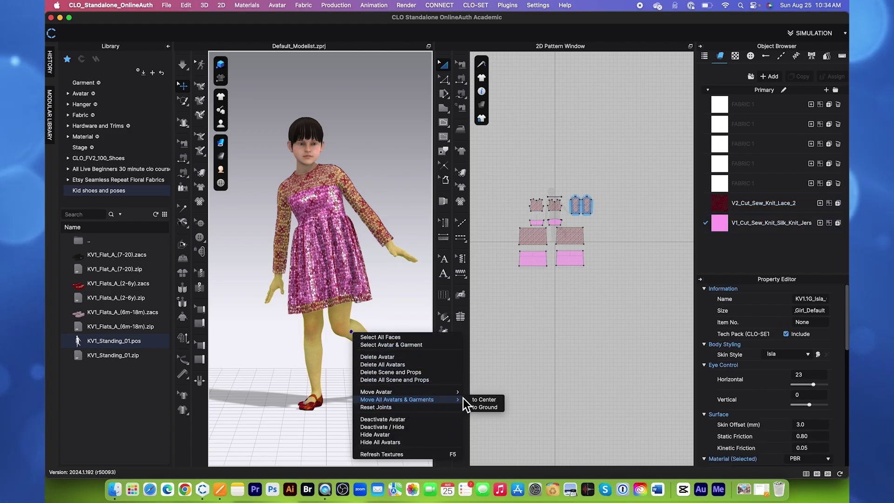
click(484, 407)
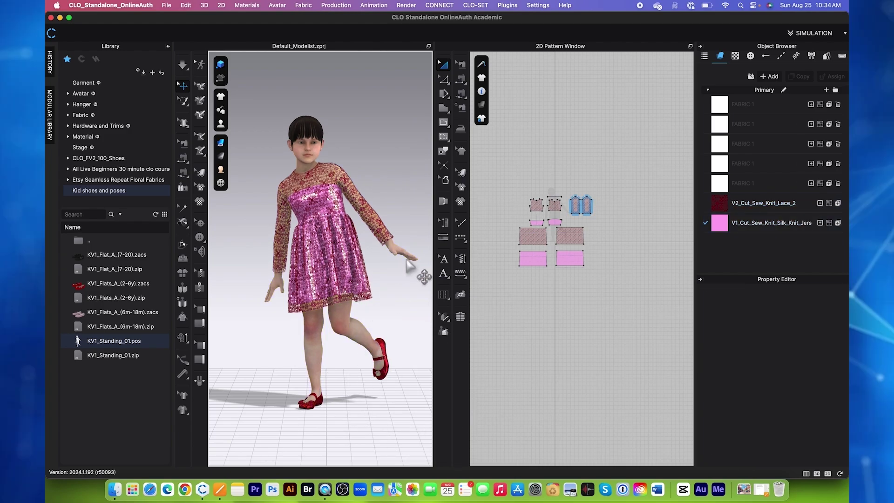
Step: Widen the 3D view against the 2D pattern view and start simulating the dress on the posed avatar
click(491, 240)
drag(492, 240, 596, 223)
click(475, 358)
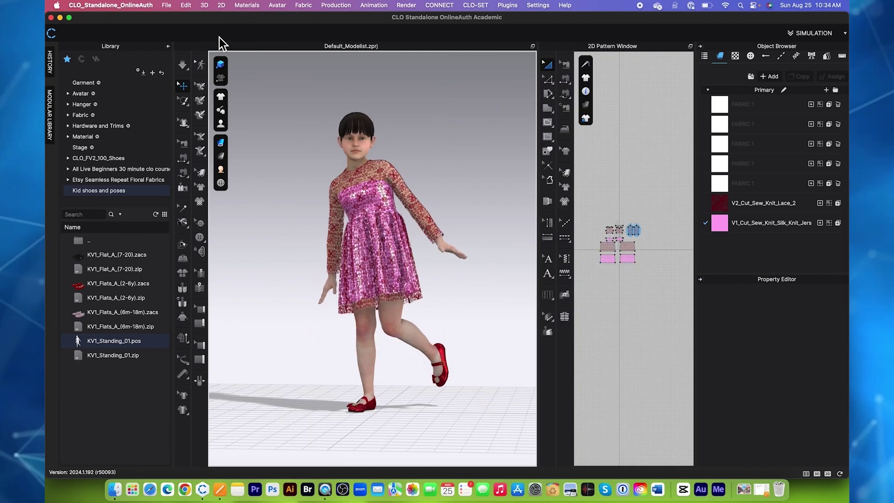
click(183, 65)
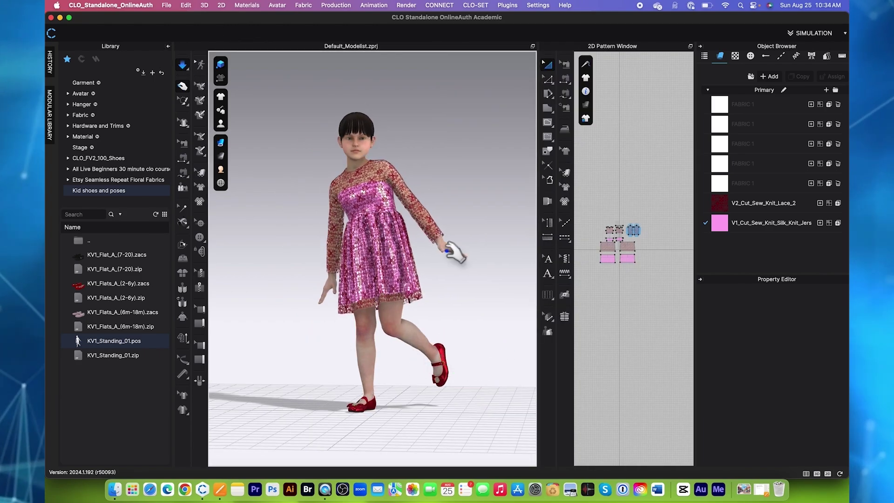